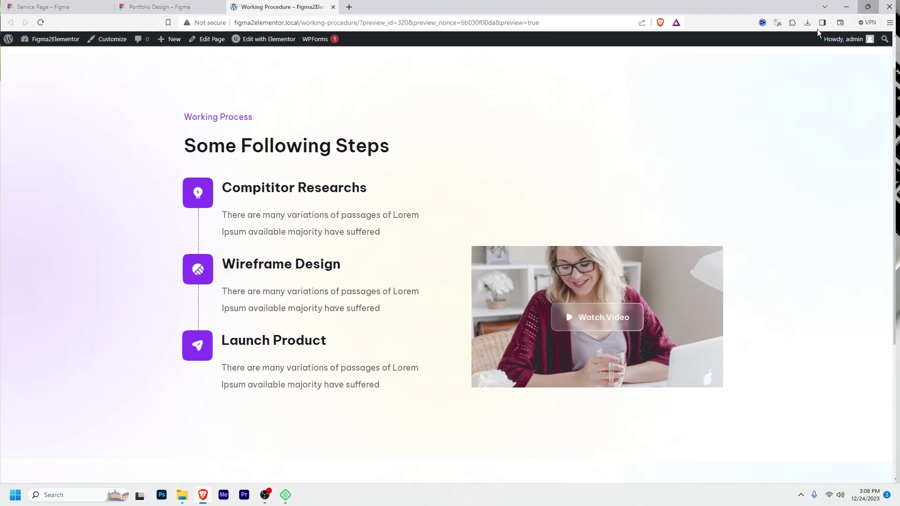
# - Check the Working Process preview at mobile width against the Figma designs, then open the WordPress dashboard
pyautogui.click(868, 7)
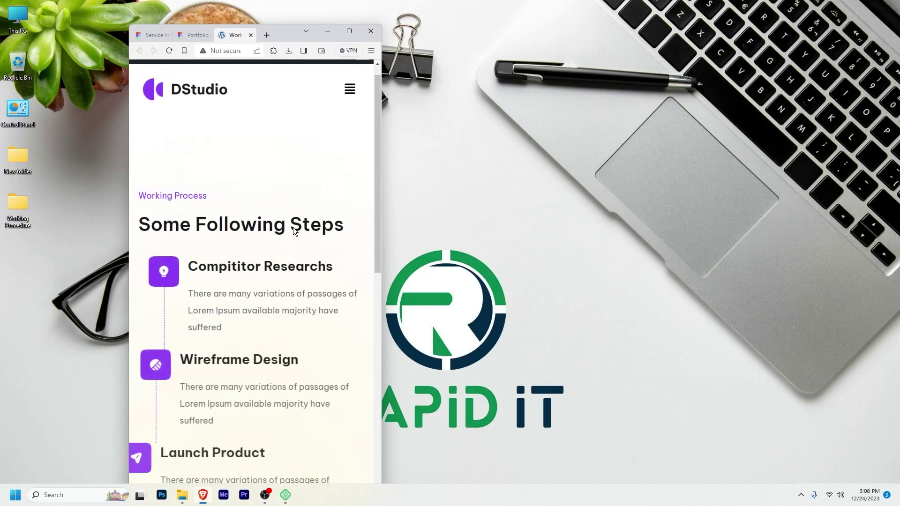
pyautogui.press('super+Up')
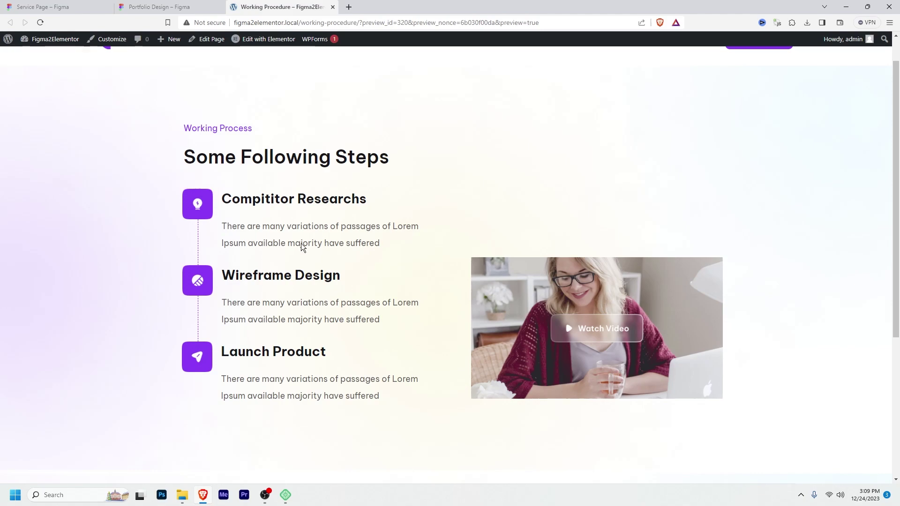
pyautogui.click(51, 7)
pyautogui.scroll(6, 469, 344)
pyautogui.scroll(13, 463, 349)
pyautogui.hscroll(-5, 462, 349)
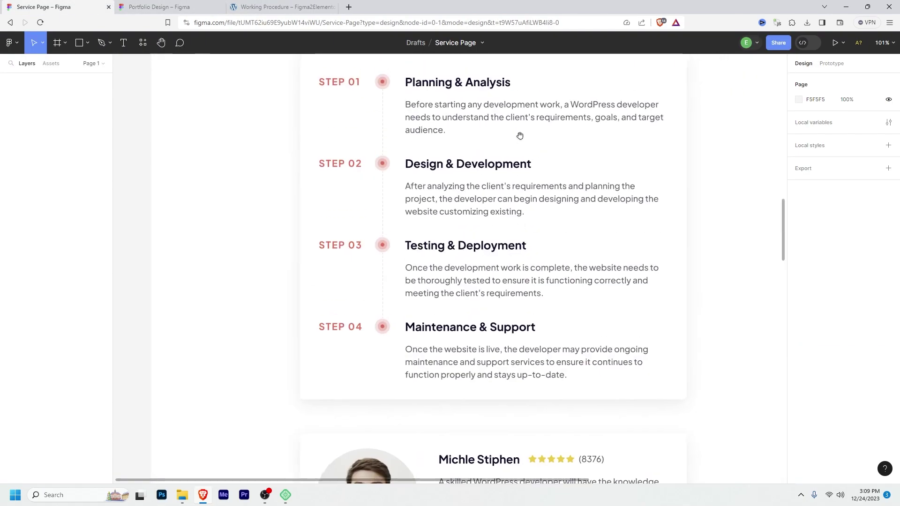
pyautogui.scroll(2, 523, 237)
pyautogui.scroll(1, 663, 287)
pyautogui.hotkey('ctrl', 'Tab')
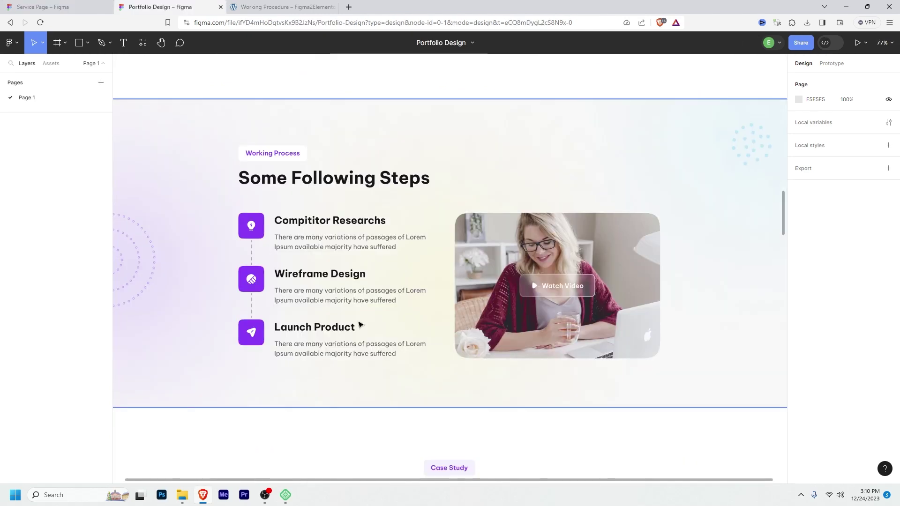
pyautogui.click(261, 6)
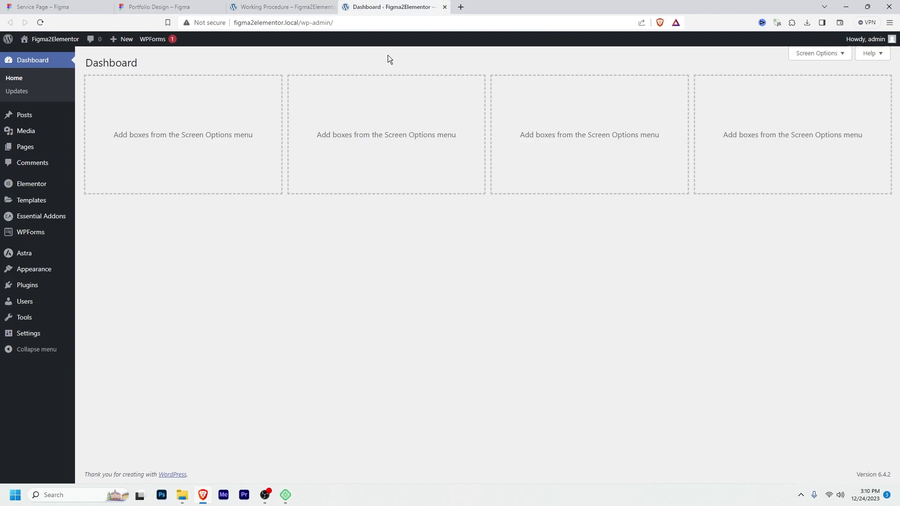
# - Publish a new page titled 'Working Procedure' and launch Elementor for it
pyautogui.moveTo(29, 147)
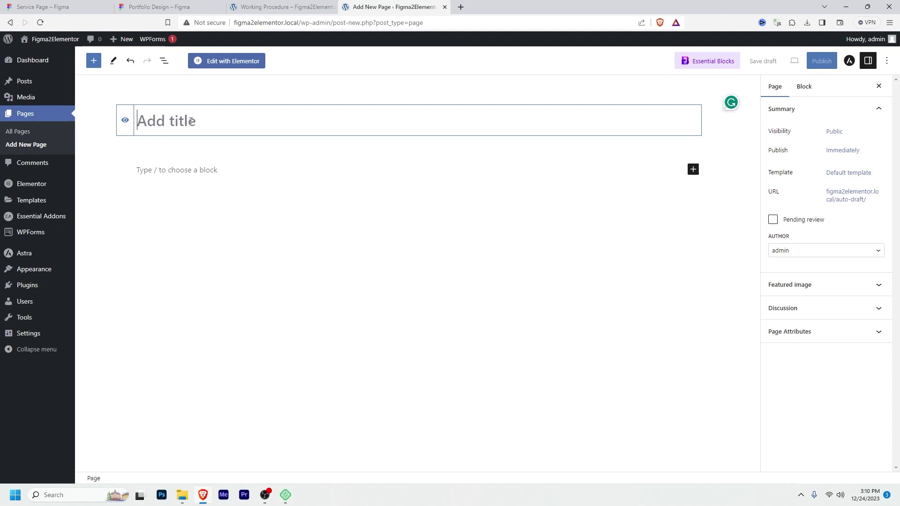
pyautogui.write('Working Procedure')
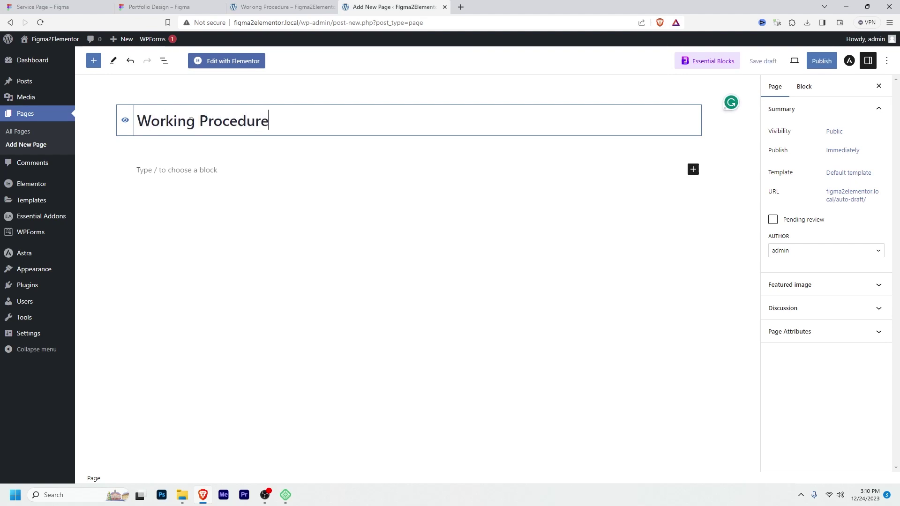
pyautogui.click(821, 61)
pyautogui.click(811, 62)
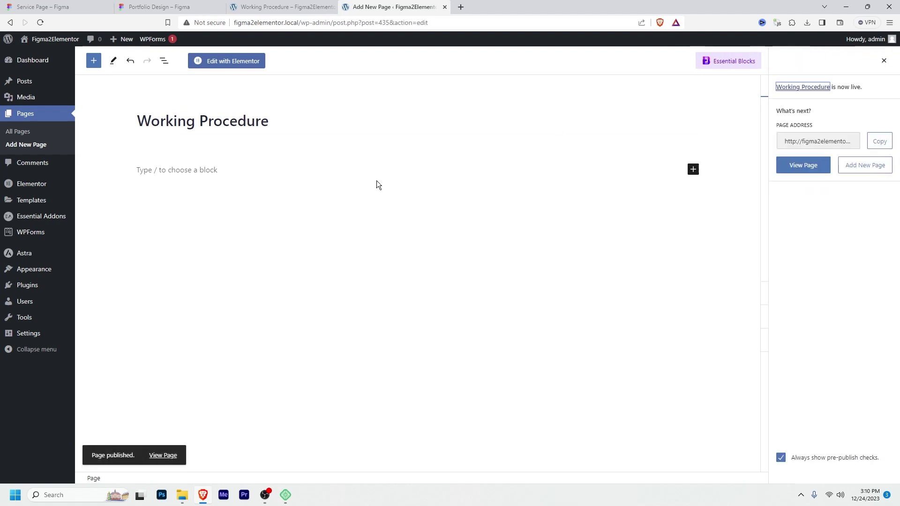
pyautogui.click(210, 65)
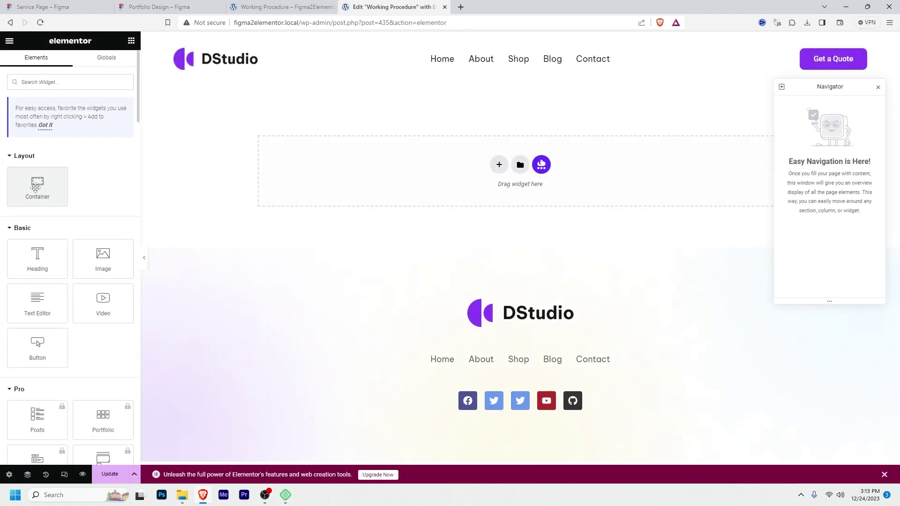
# - Add a Full Width container with a 650 px minimum height to the empty page
pyautogui.moveTo(38, 185); pyautogui.dragTo(390, 142)
pyautogui.click(83, 124)
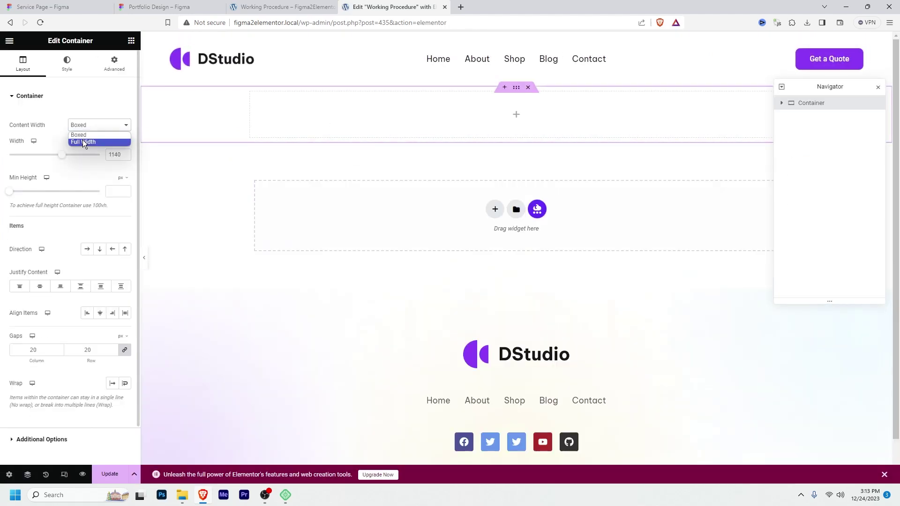
pyautogui.click(82, 141)
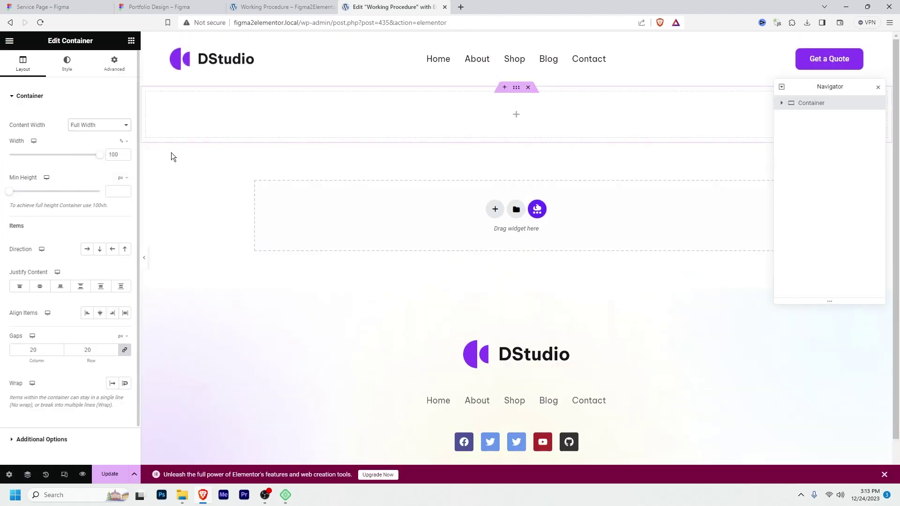
pyautogui.click(113, 191)
pyautogui.write('650')
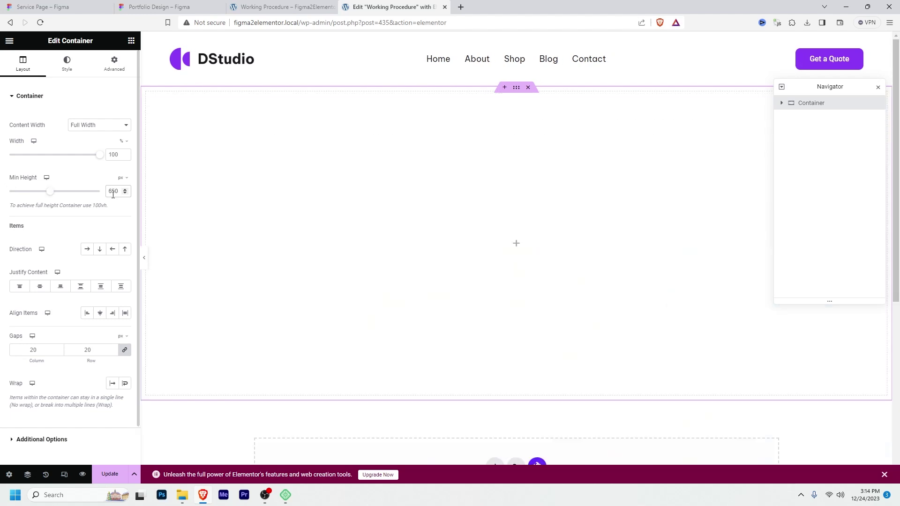
pyautogui.click(69, 67)
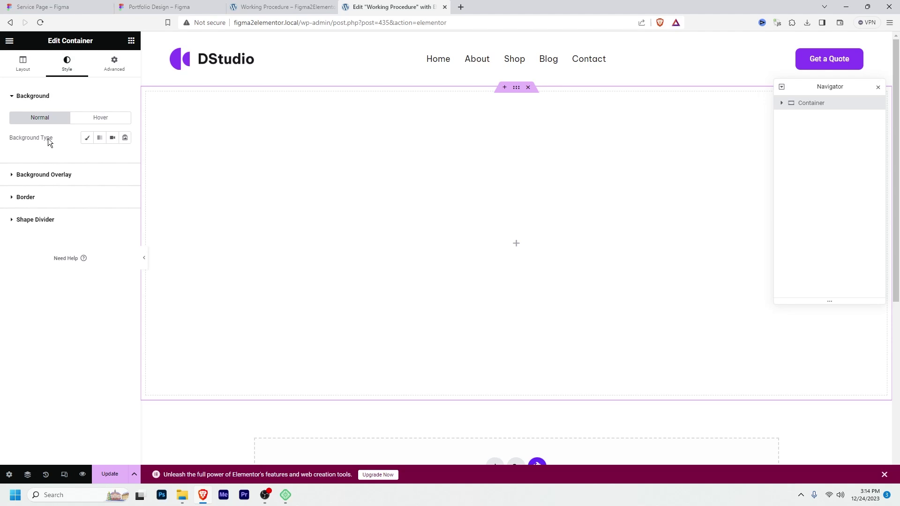
# - Give the container a Classic background with no colour and the Blur-Bg-2.png image
pyautogui.click(86, 138)
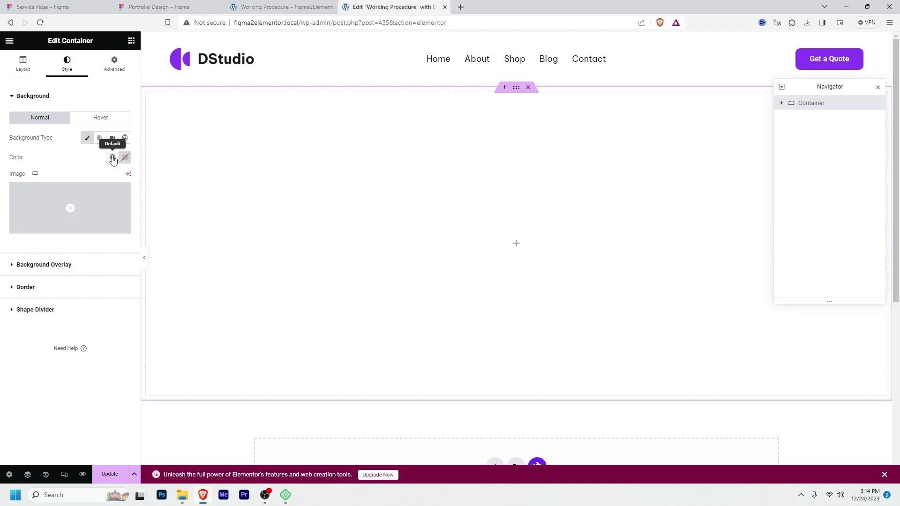
pyautogui.click(113, 156)
pyautogui.click(75, 218)
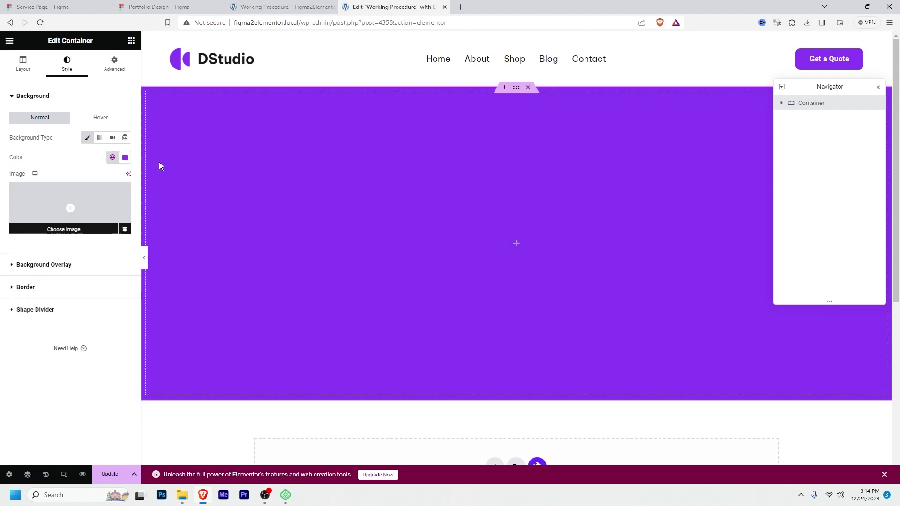
pyautogui.click(125, 157)
pyautogui.click(138, 175)
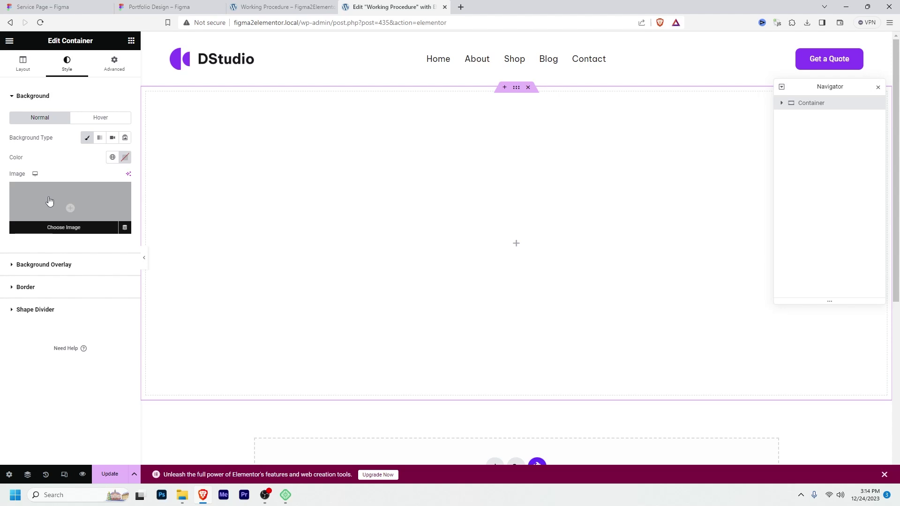
pyautogui.click(50, 201)
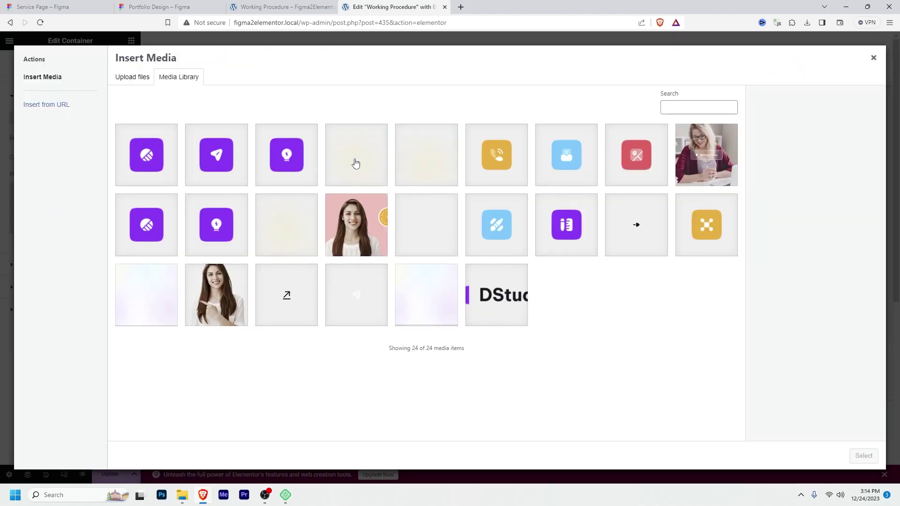
pyautogui.click(356, 162)
pyautogui.click(865, 461)
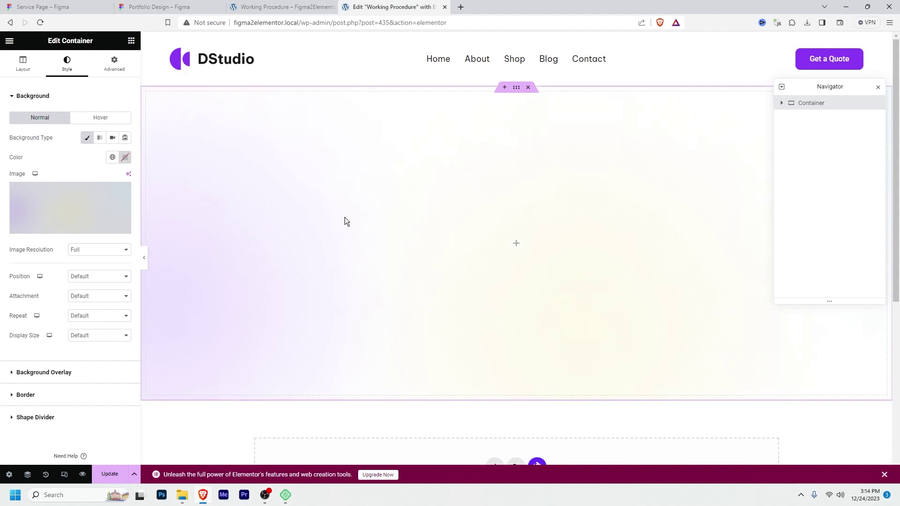
pyautogui.click(159, 7)
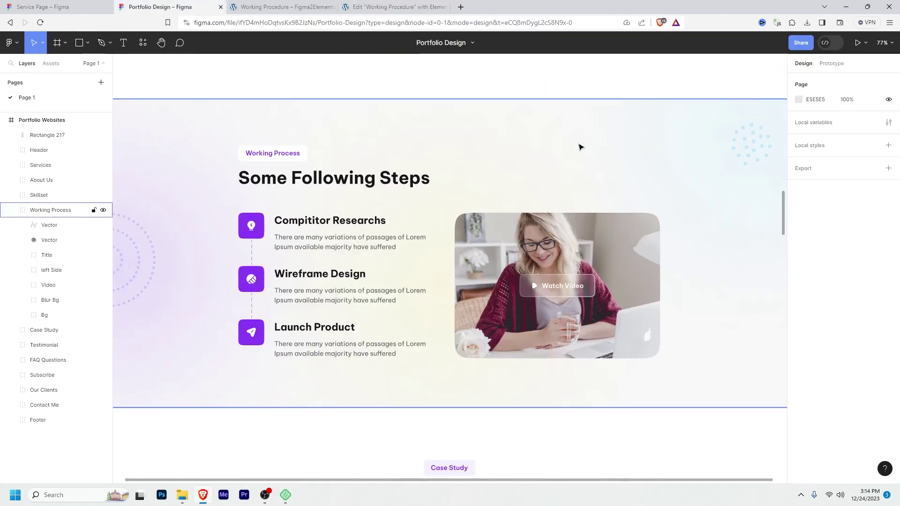
# - Export the Figma Blur Bg layer as a PNG file
pyautogui.click(165, 116)
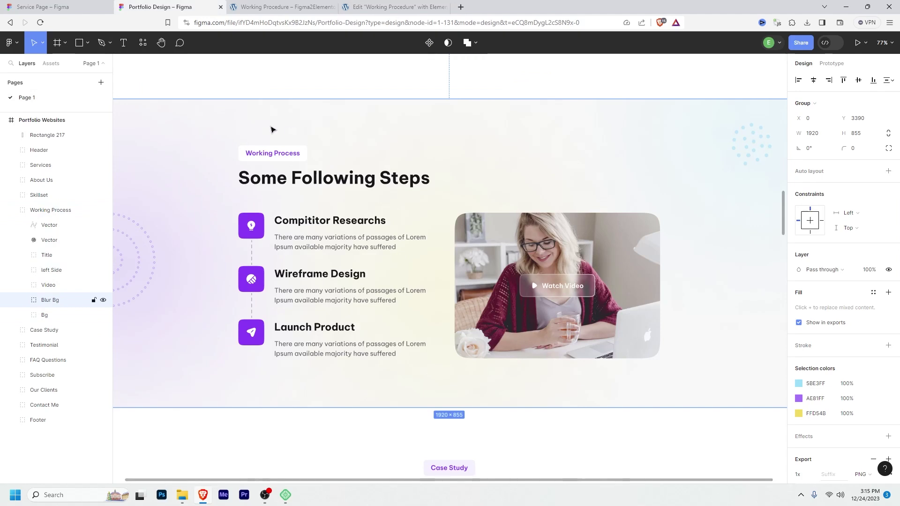
pyautogui.scroll(-3, 844, 328)
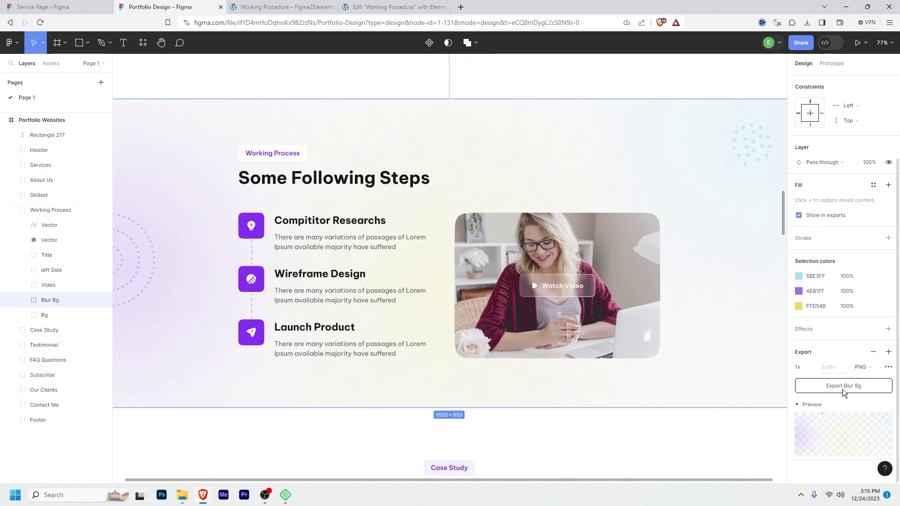
pyautogui.click(842, 389)
pyautogui.press('Return')
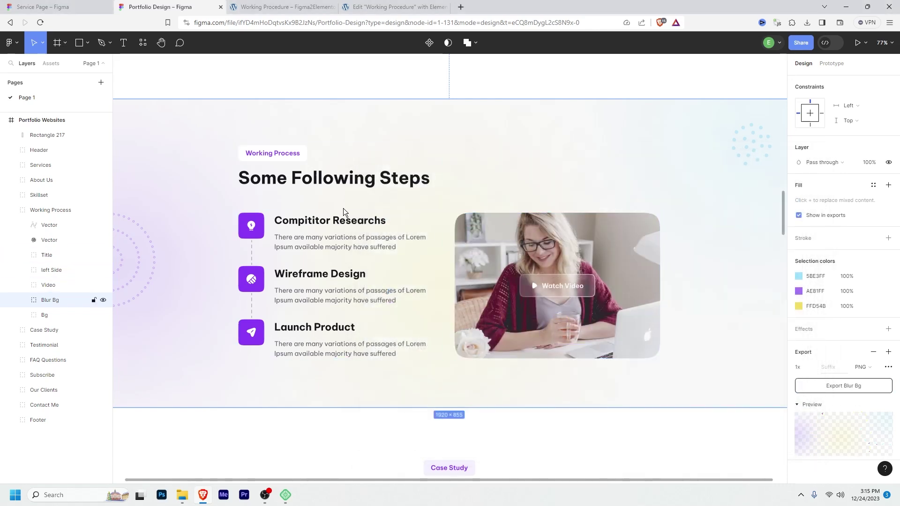
pyautogui.click(394, 6)
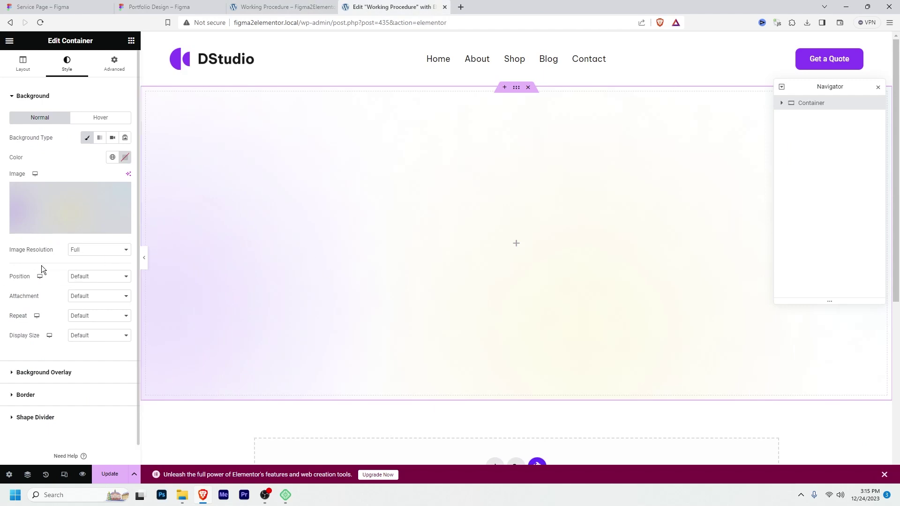
# - Set the background image to Top Center position, No-repeat and Cover size
pyautogui.click(88, 281)
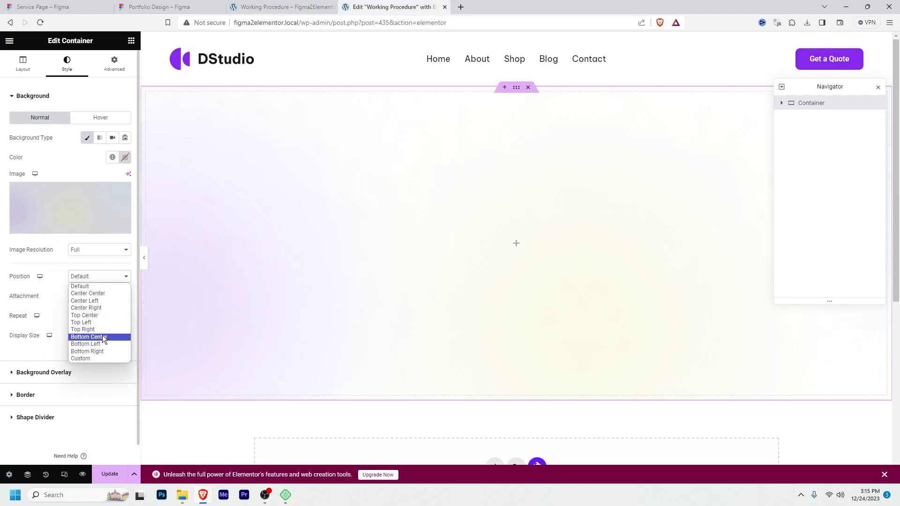
pyautogui.click(86, 315)
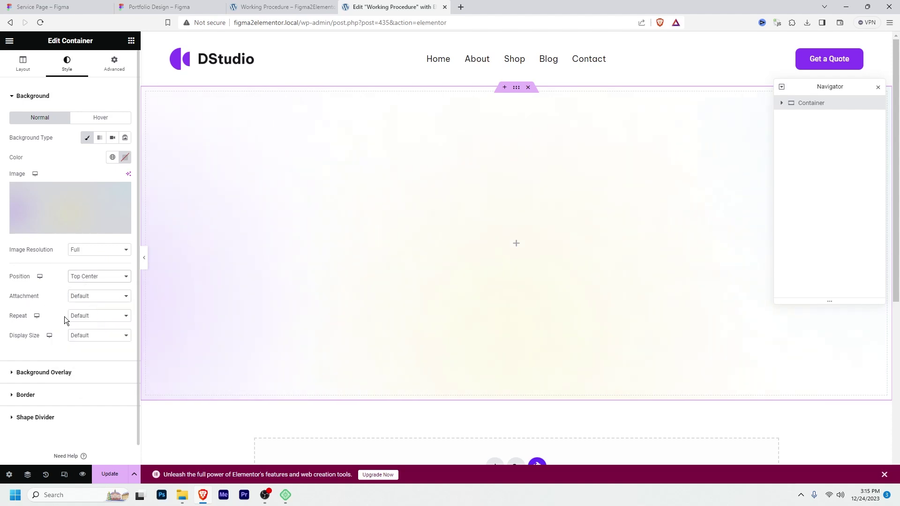
pyautogui.click(84, 316)
pyautogui.click(96, 332)
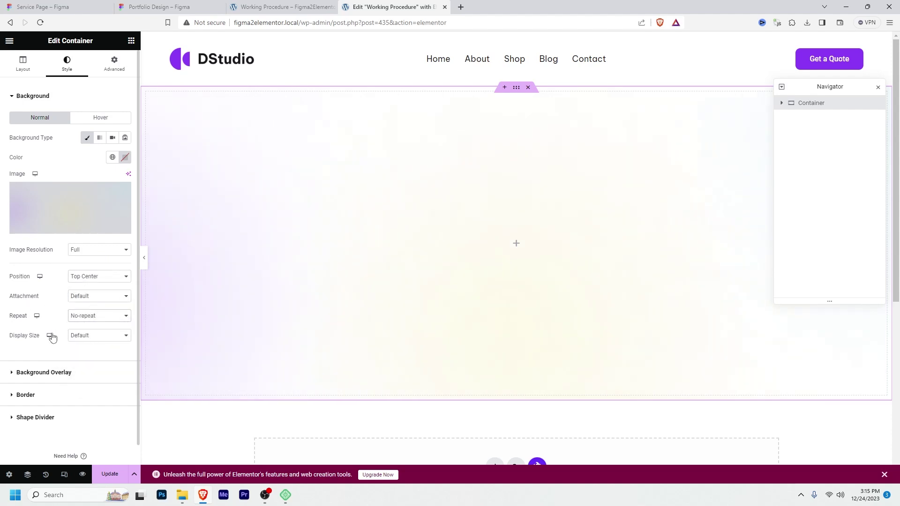
pyautogui.click(108, 336)
pyautogui.click(102, 360)
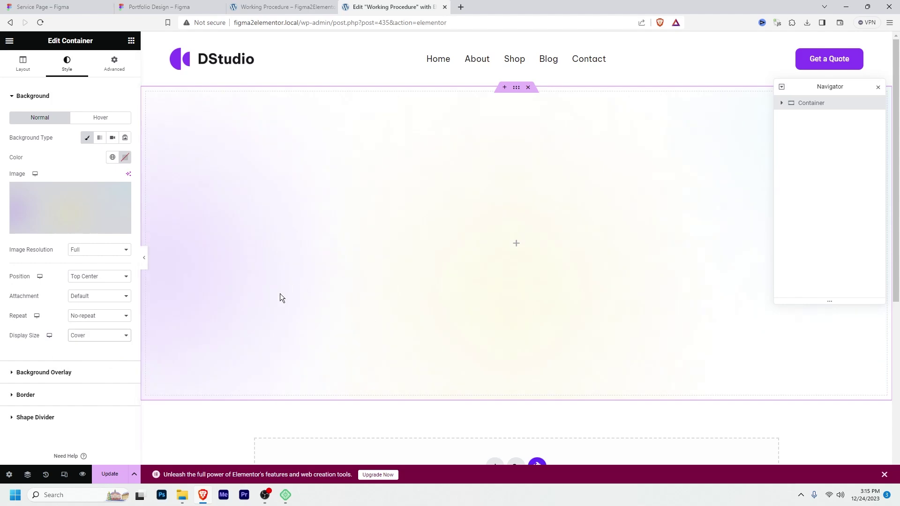
pyautogui.hotkey('ctrl', '2')
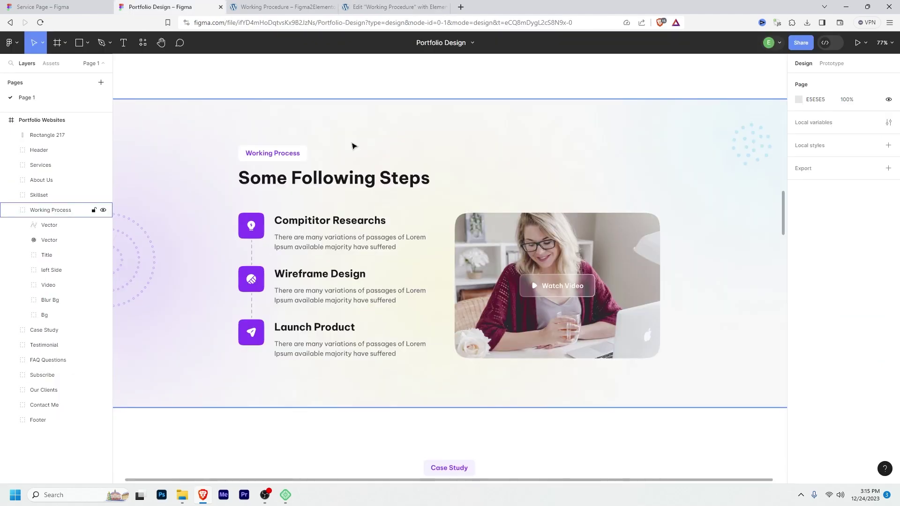
# - Screenshot the Figma Working Process frame as a region capture and copy it
pyautogui.press('Print')
pyautogui.moveTo(226, 83); pyautogui.dragTo(668, 403)
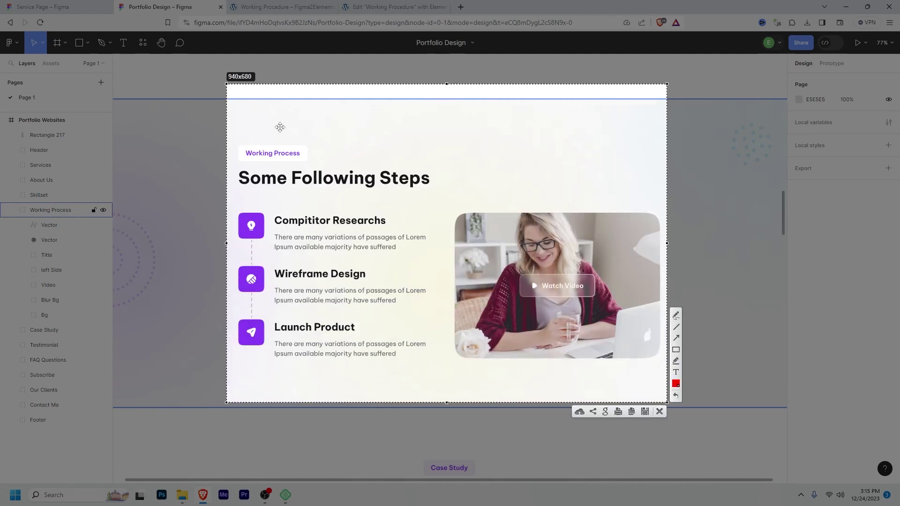
pyautogui.hotkey('ctrl', 'c')
pyautogui.hotkey('ctrl', '4')
pyautogui.click(131, 40)
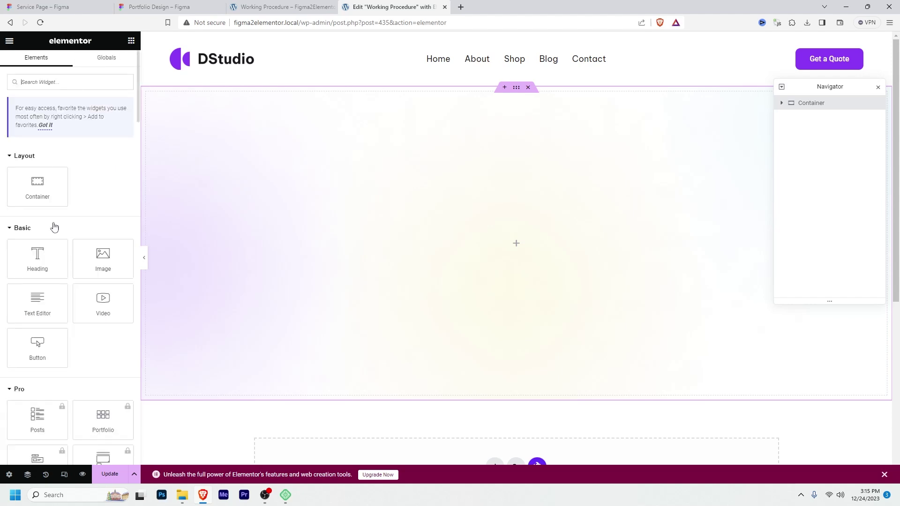
# - Add an inner container to the section and nest another container inside it
pyautogui.moveTo(38, 187); pyautogui.dragTo(458, 212)
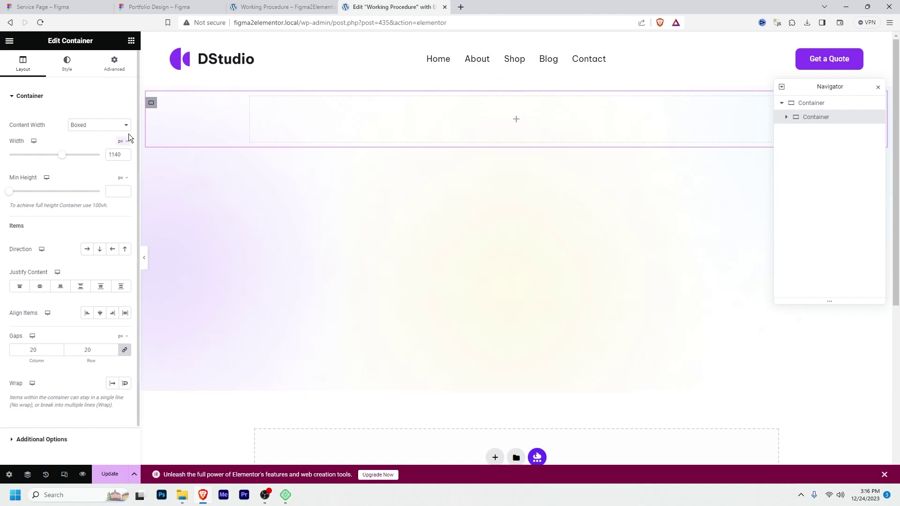
pyautogui.hotkey('ctrl', '2')
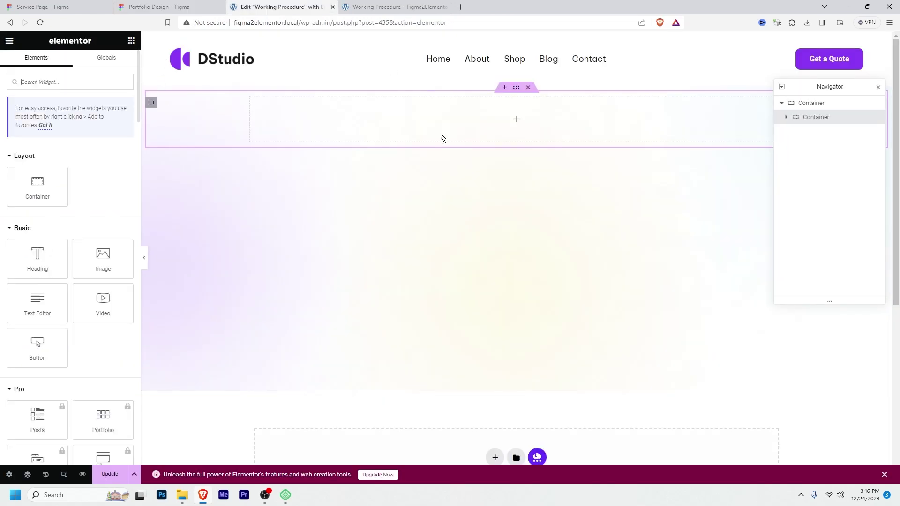
pyautogui.moveTo(37, 185); pyautogui.dragTo(648, 134)
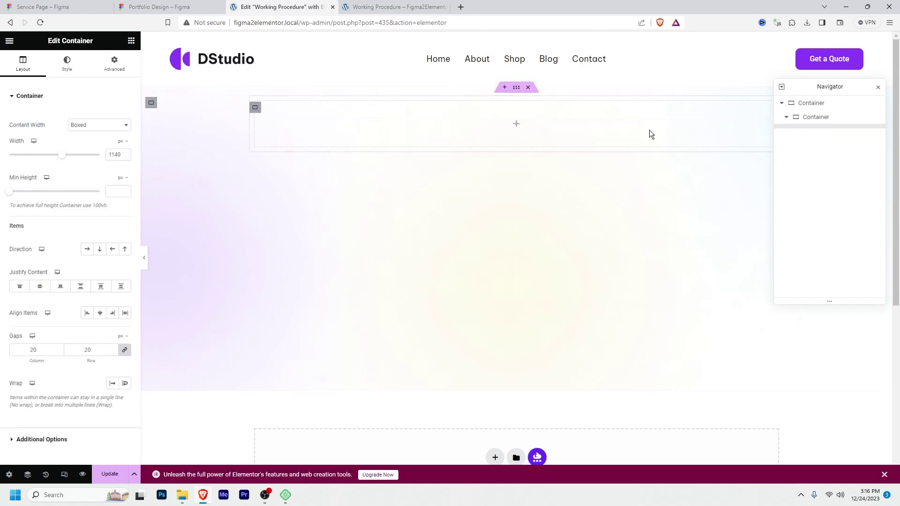
pyautogui.hotkey('ctrl', 'shift', 'Tab')
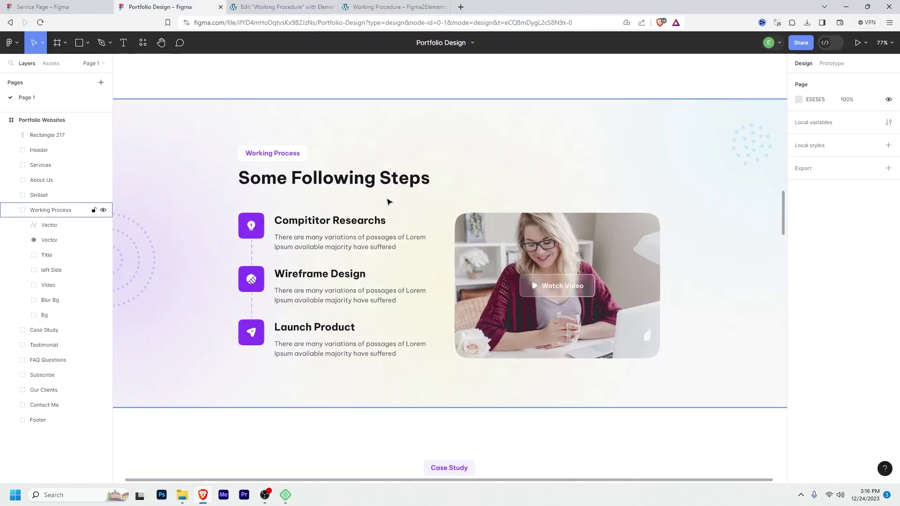
pyautogui.click(283, 7)
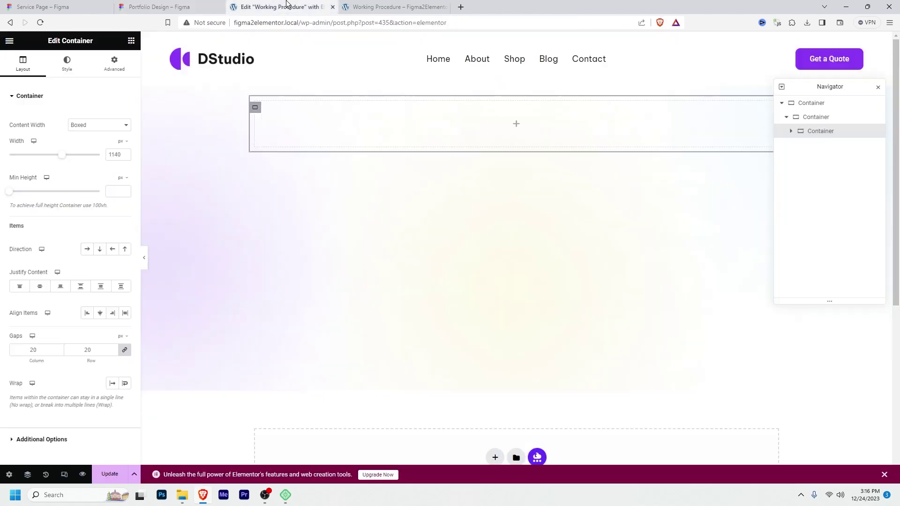
# - Duplicate the innermost container and drop a Heading widget into the first one
pyautogui.rightClick(826, 133)
pyautogui.click(802, 161)
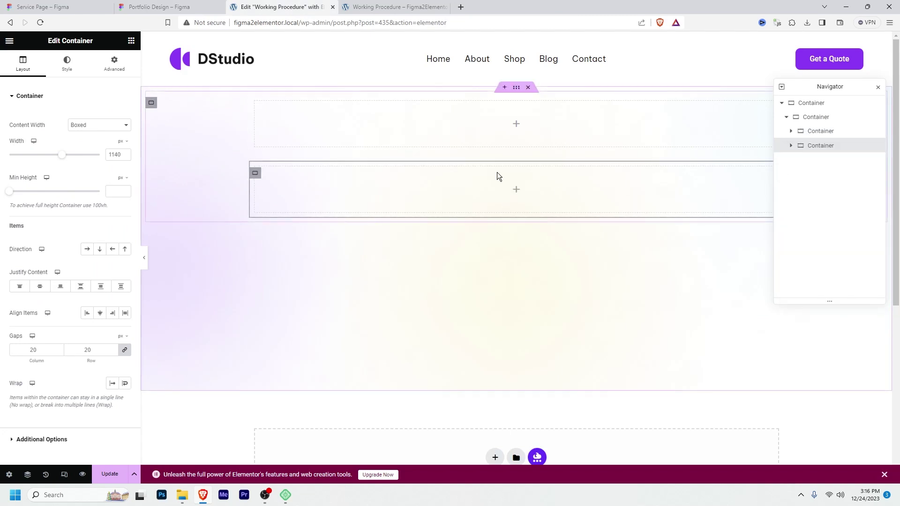
pyautogui.click(131, 40)
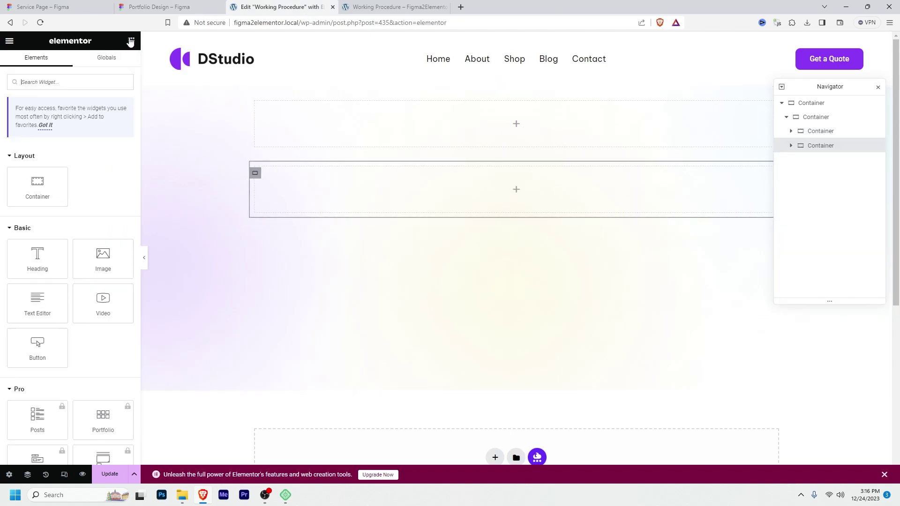
pyautogui.moveTo(40, 261); pyautogui.dragTo(413, 110)
# - Copy 'Working Process' from the Figma design and paste it as the heading title
pyautogui.hotkey('ctrl', 'shift', 'Tab')
pyautogui.doubleClick(278, 159)
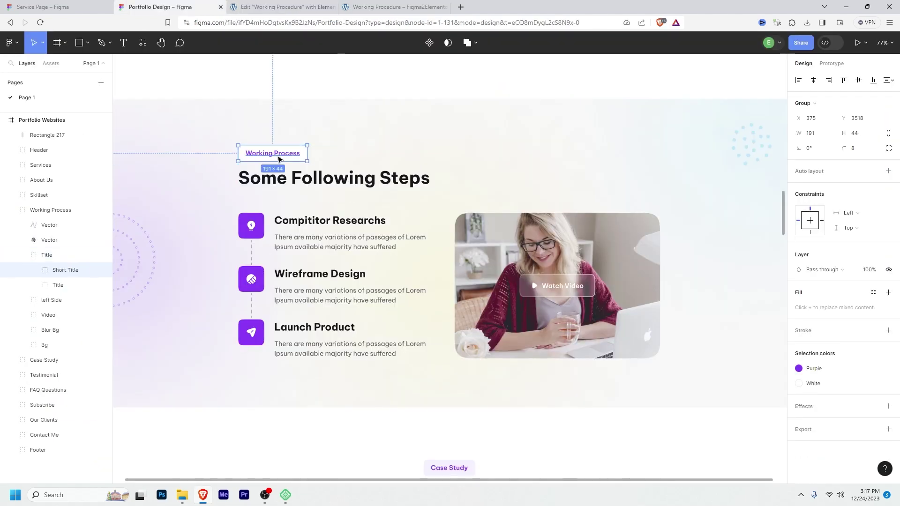
pyautogui.doubleClick(278, 158)
pyautogui.hotkey('ctrl', 'c')
pyautogui.hotkey('ctrl', 'Tab')
pyautogui.hotkey('ctrl', 'a')
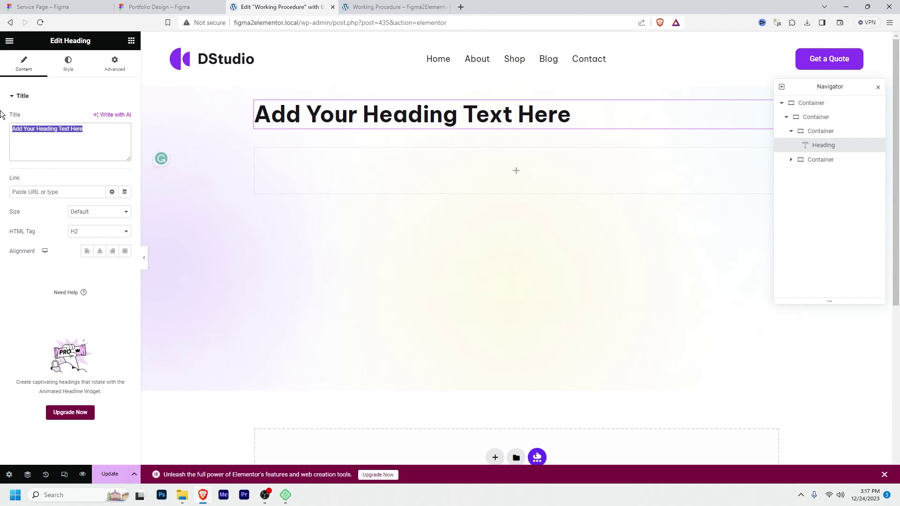
pyautogui.hotkey('ctrl', 'v')
# - Duplicate the heading and paste 'Some Following Steps' from Figma into the copy
pyautogui.rightClick(382, 115)
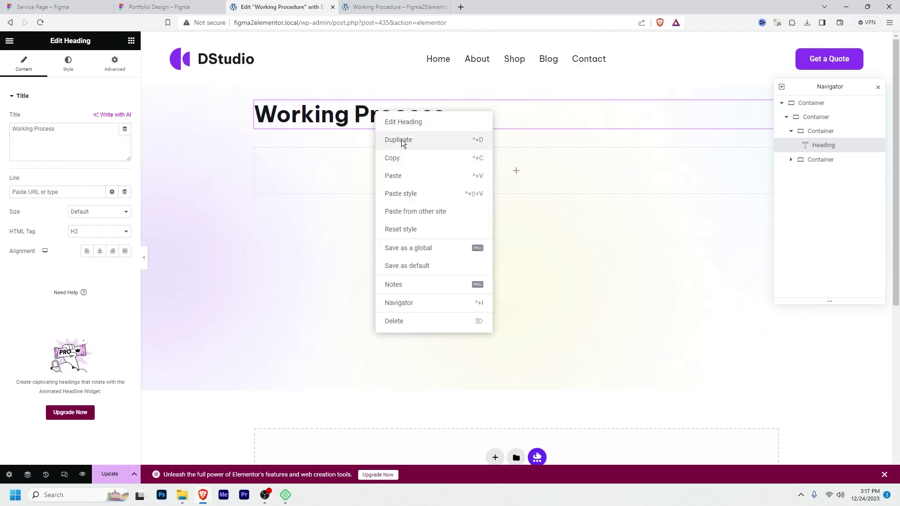
pyautogui.click(402, 141)
pyautogui.hotkey('ctrl', 'shift', 'Tab')
pyautogui.doubleClick(316, 182)
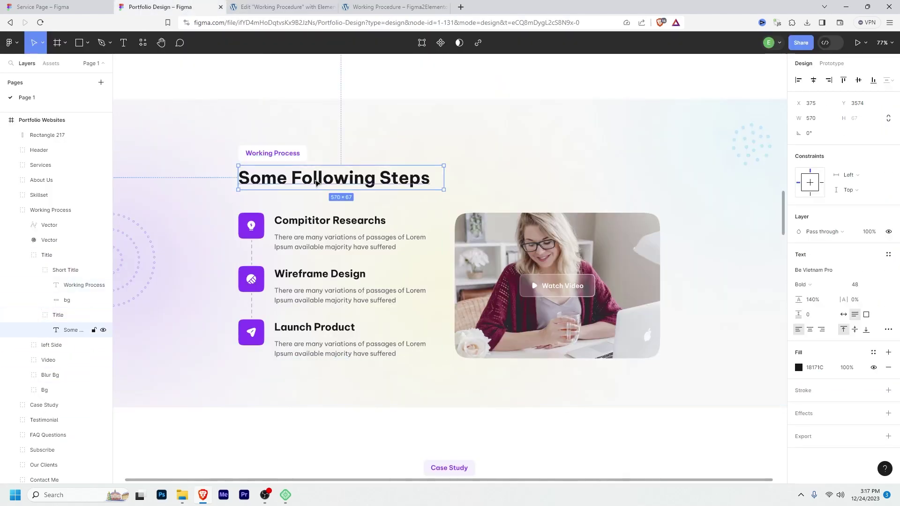
pyautogui.hotkey('ctrl', 'c')
pyautogui.hotkey('ctrl', 'Tab')
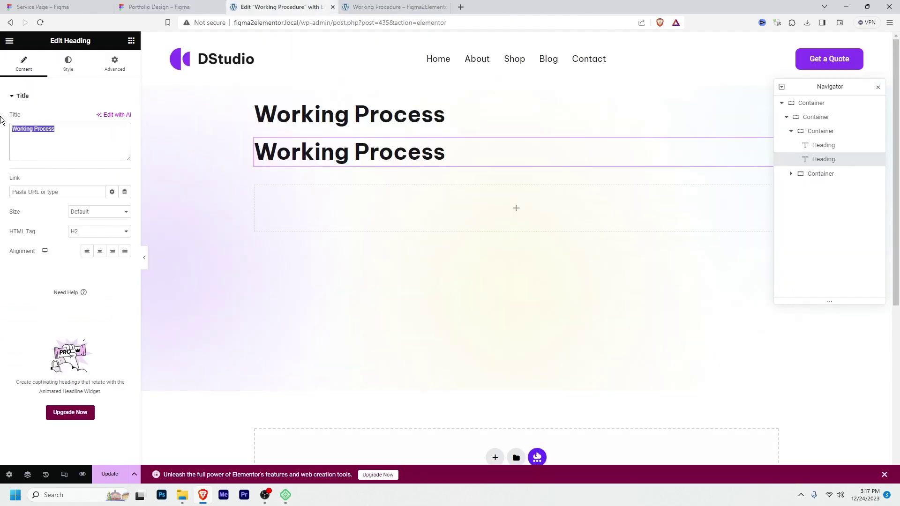
pyautogui.hotkey('ctrl', 'v')
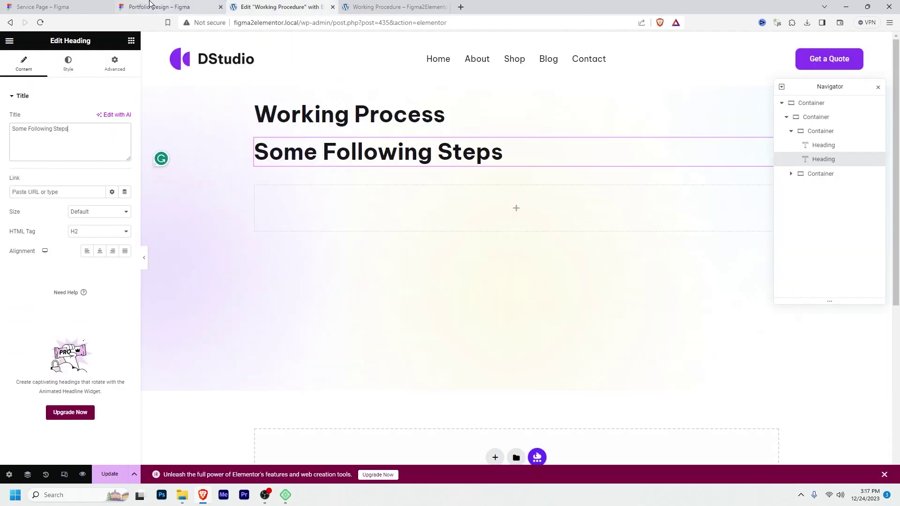
pyautogui.click(161, 6)
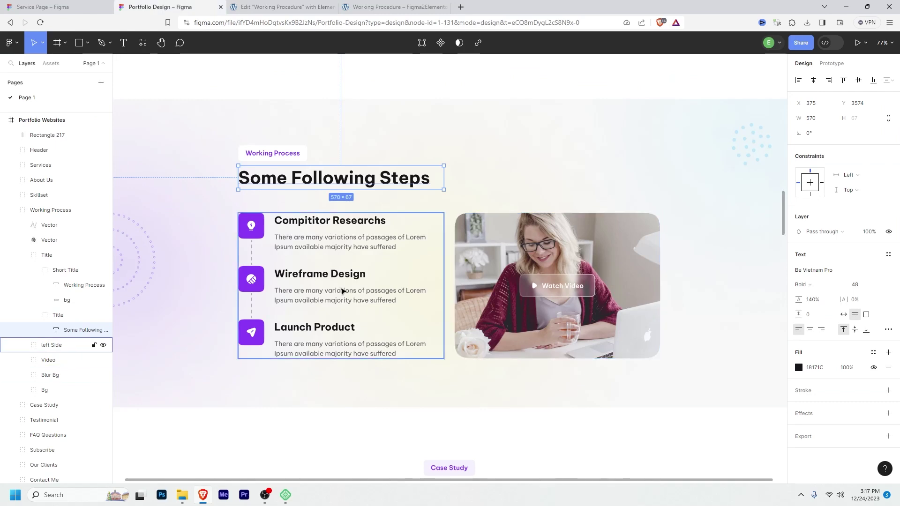
pyautogui.hotkey('ctrl', 'Tab')
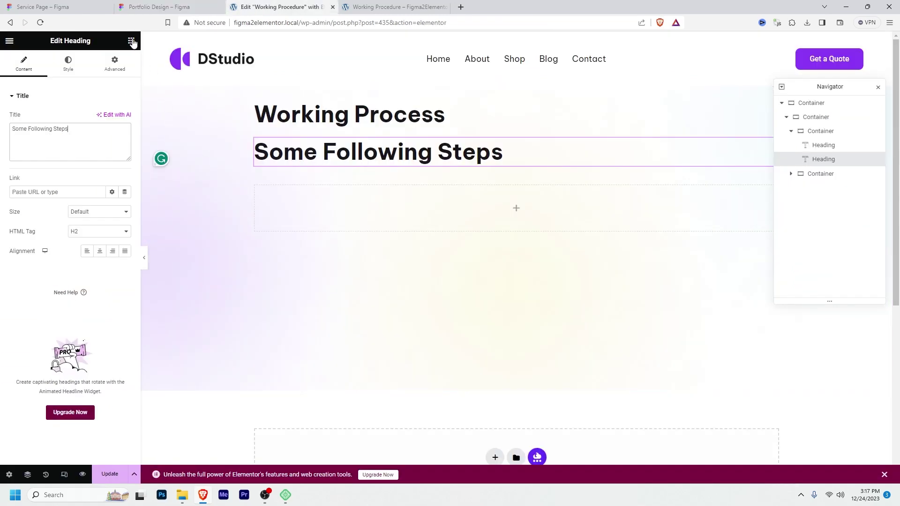
pyautogui.click(132, 41)
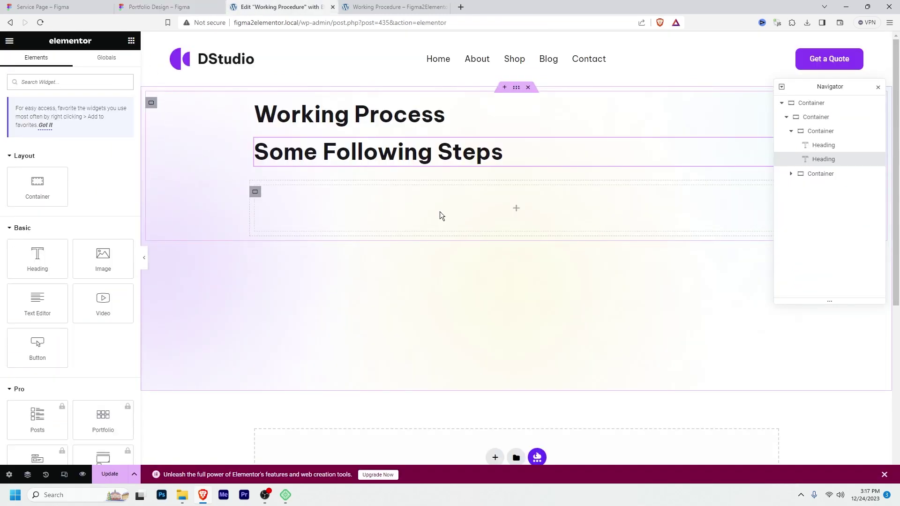
# - Nest two containers in the empty container below the headings and set its direction to Row
pyautogui.click(714, 221)
pyautogui.moveTo(48, 182); pyautogui.dragTo(455, 193)
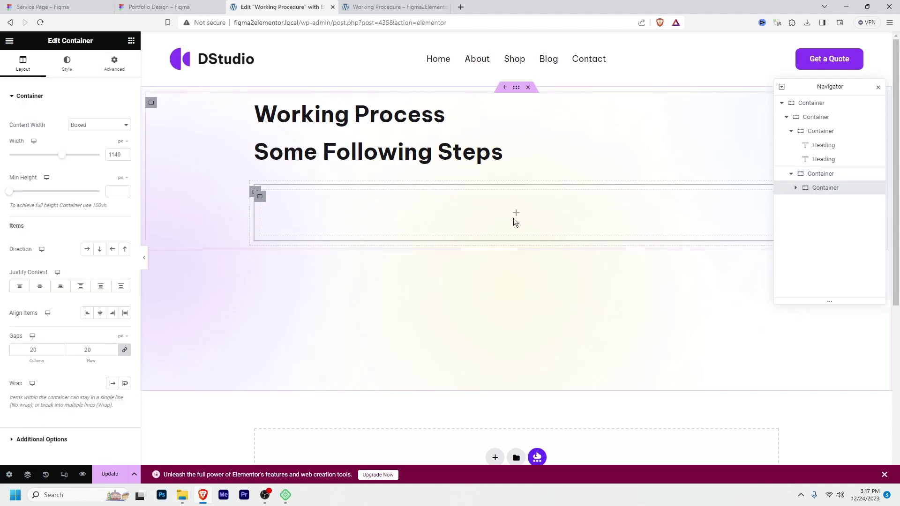
pyautogui.rightClick(537, 207)
pyautogui.click(579, 236)
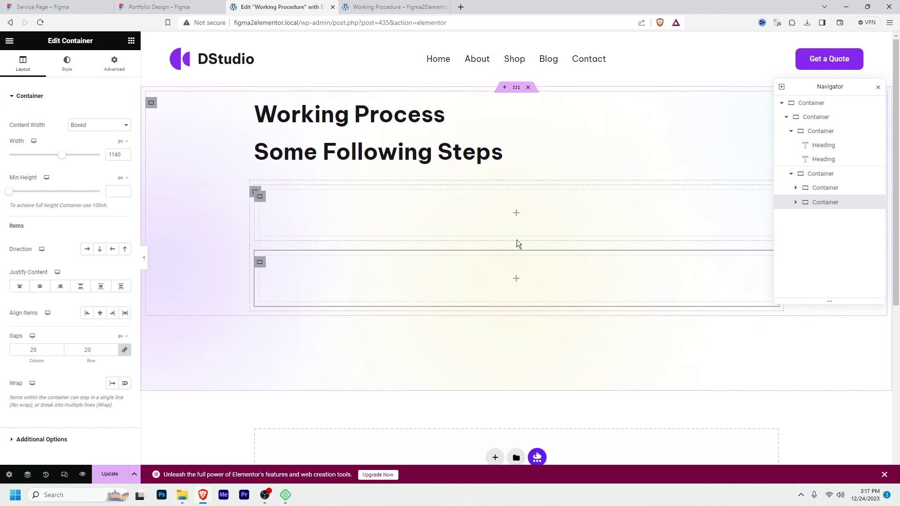
pyautogui.click(821, 174)
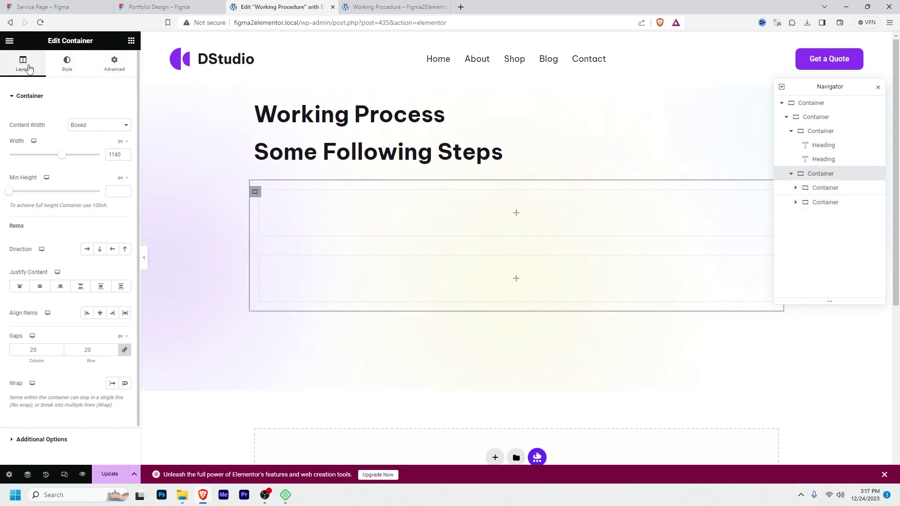
pyautogui.click(87, 252)
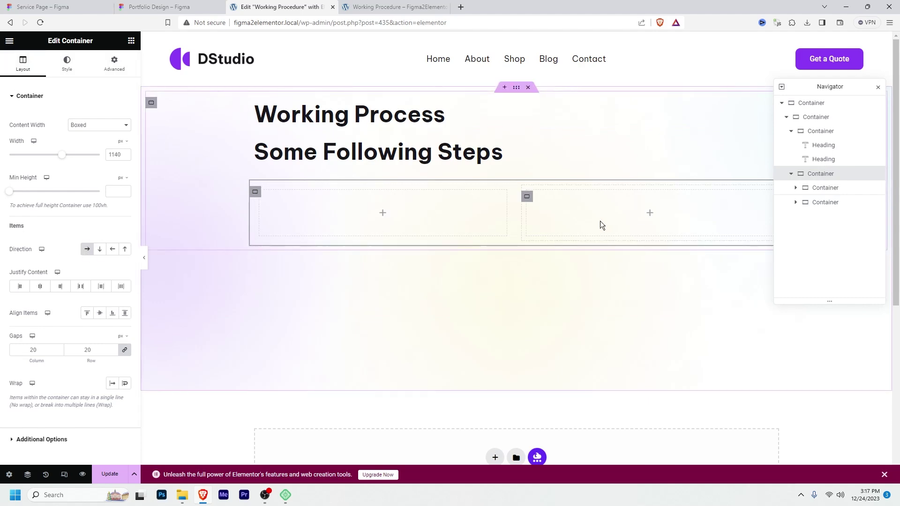
# - Compare against the Figma Step 1 group and select the left inner container
pyautogui.hotkey('ctrl', 'shift', 'Tab')
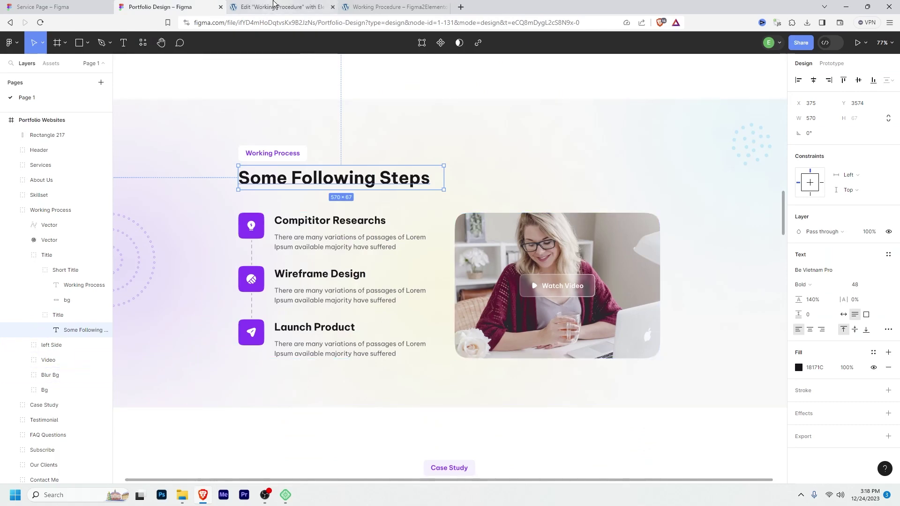
pyautogui.hotkey('ctrl', 'Tab')
pyautogui.hotkey('ctrl', 'shift', 'Tab')
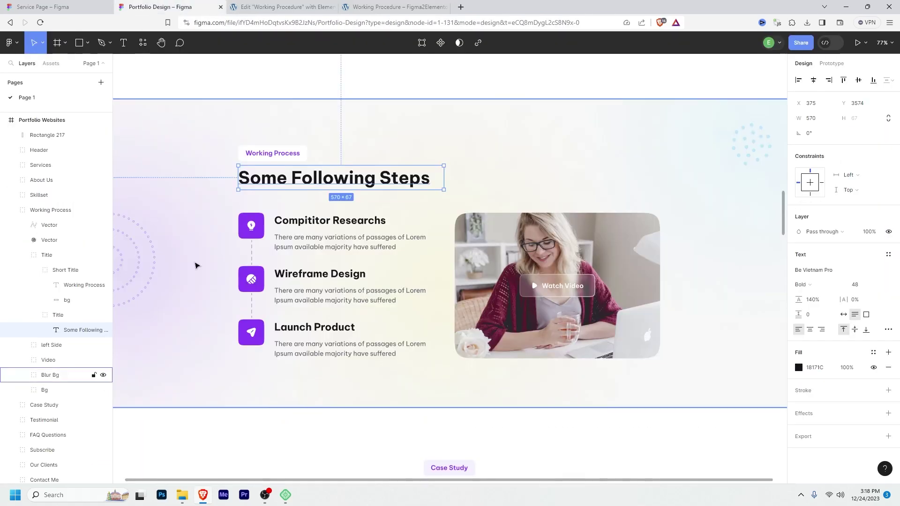
pyautogui.doubleClick(332, 239)
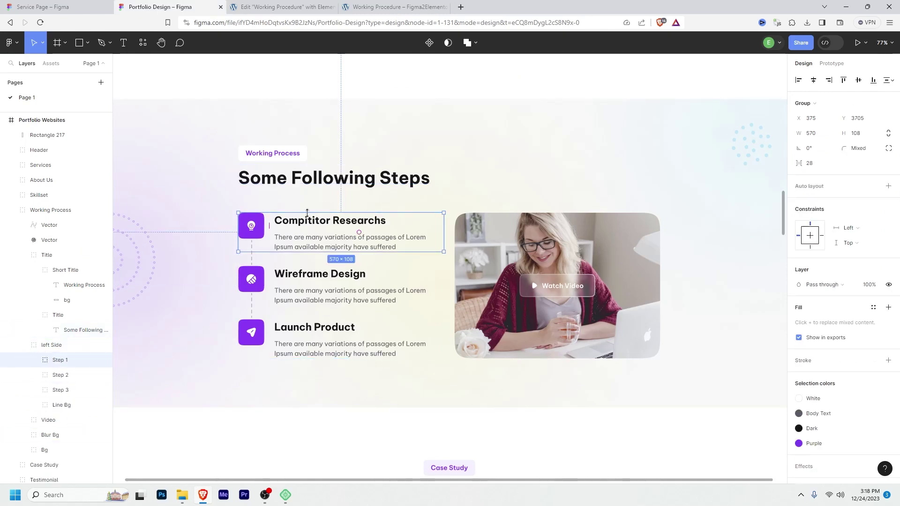
pyautogui.hotkey('ctrl', 'Tab')
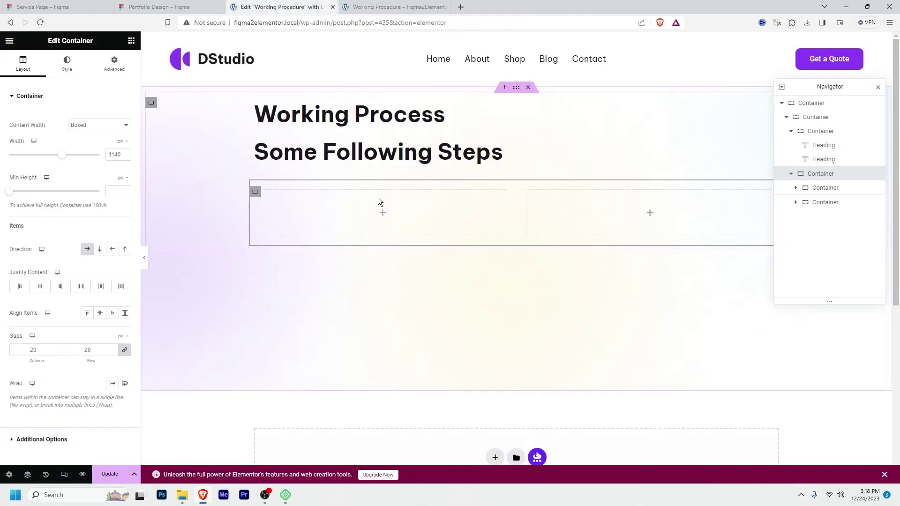
pyautogui.click(426, 214)
pyautogui.hotkey('ctrl', 'shift', 'Tab')
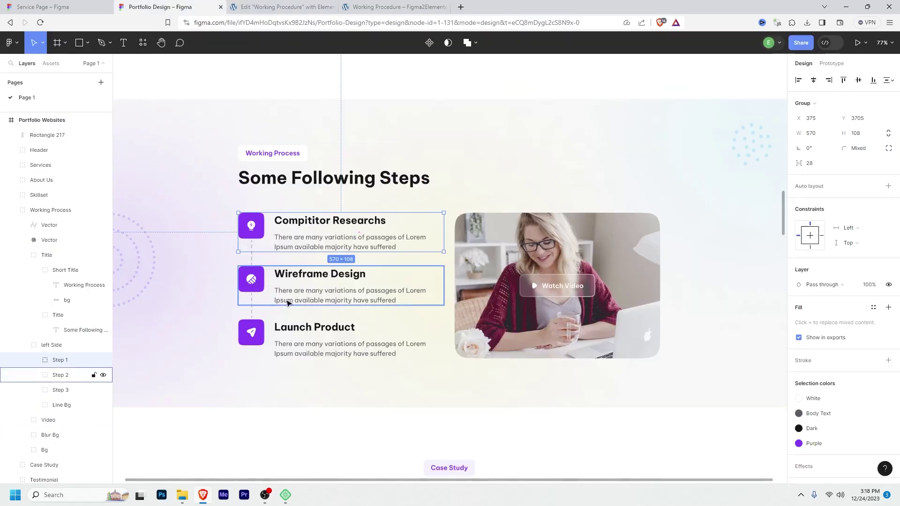
pyautogui.click(279, 7)
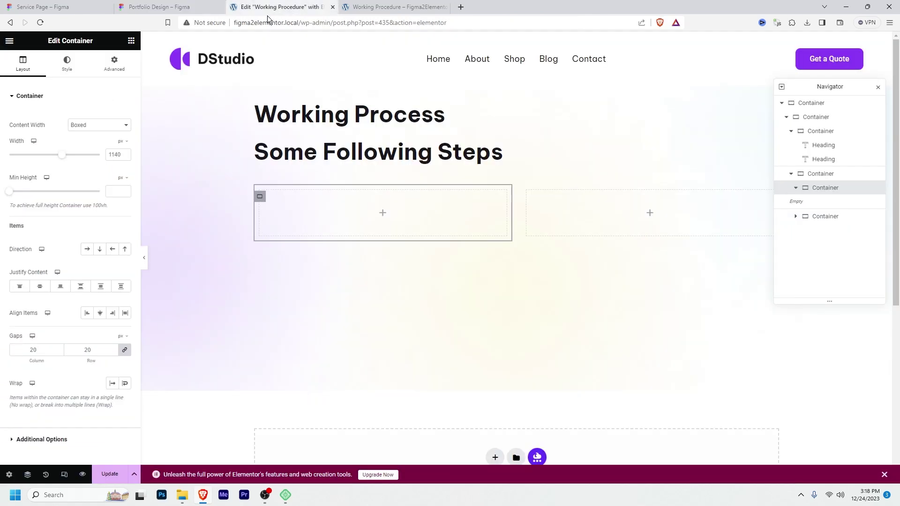
# - Add a nested container inside the left step card, checking the Figma design for reference
pyautogui.click(131, 41)
pyautogui.moveTo(66, 197); pyautogui.dragTo(388, 206)
pyautogui.click(800, 203)
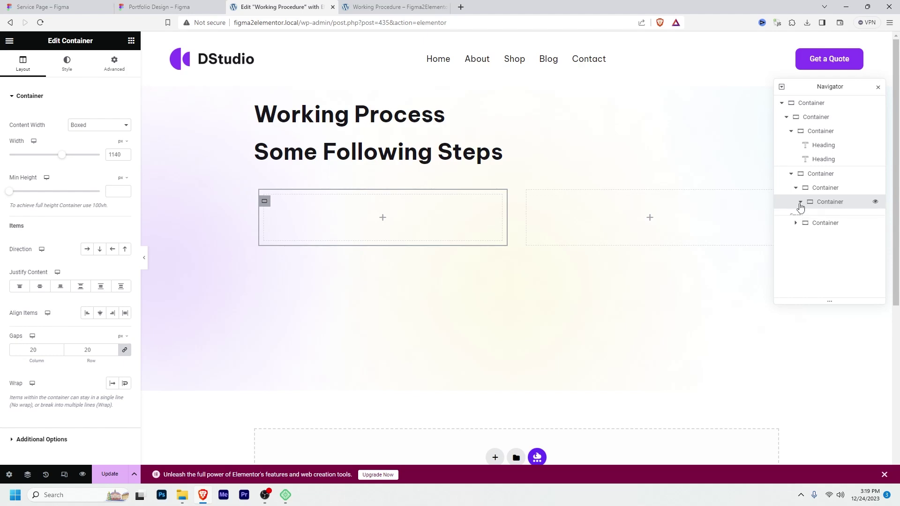
pyautogui.click(159, 7)
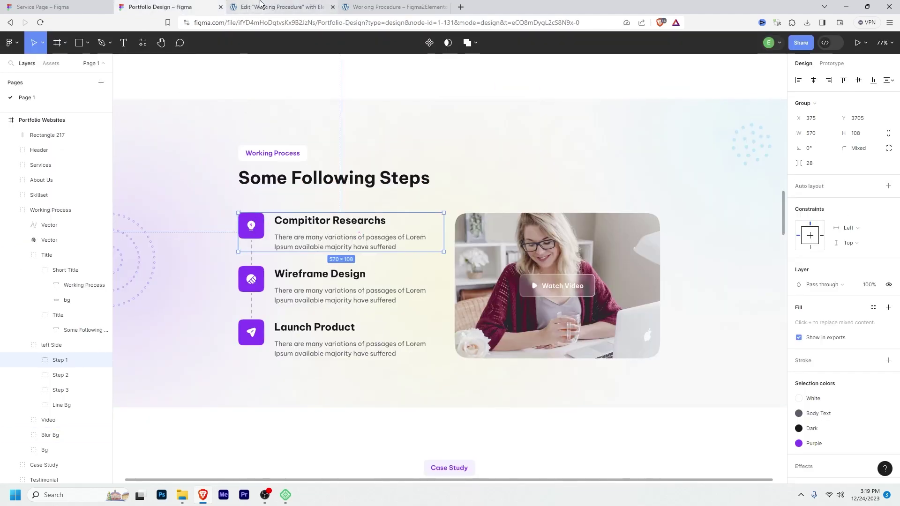
pyautogui.click(276, 7)
# - Place an Image widget in the new container and set its resolution to Full
pyautogui.click(131, 41)
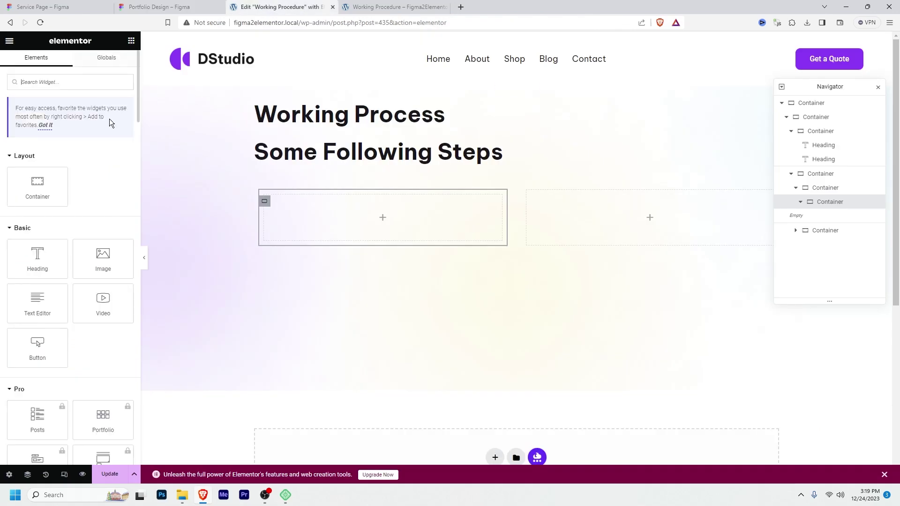
pyautogui.click(98, 82)
pyautogui.write('image')
pyautogui.moveTo(38, 161); pyautogui.dragTo(389, 248)
pyautogui.click(99, 188)
pyautogui.click(85, 245)
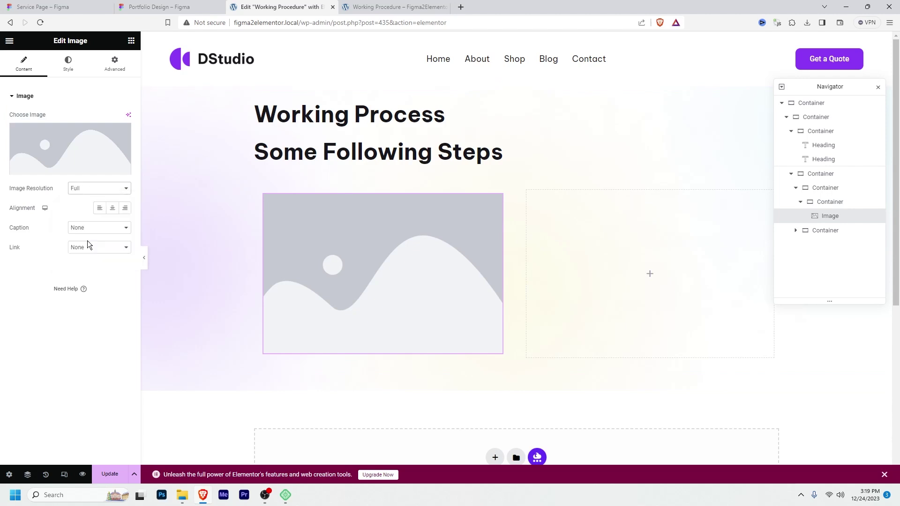
# - Insert Researchs.png, the purple lightbulb icon, from the Media Library into the Image widget
pyautogui.click(47, 146)
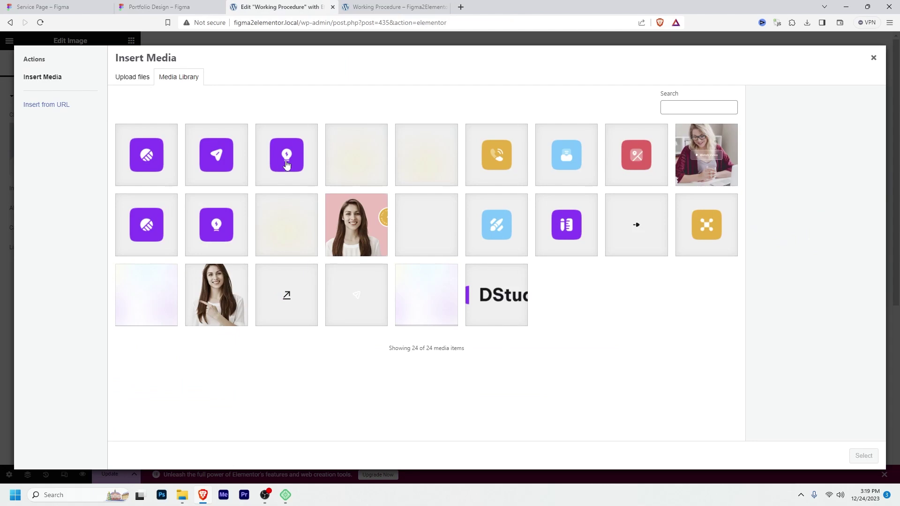
pyautogui.hotkey('ctrl', 'shift', 'Tab')
pyautogui.hotkey('ctrl', 'Tab')
pyautogui.click(281, 162)
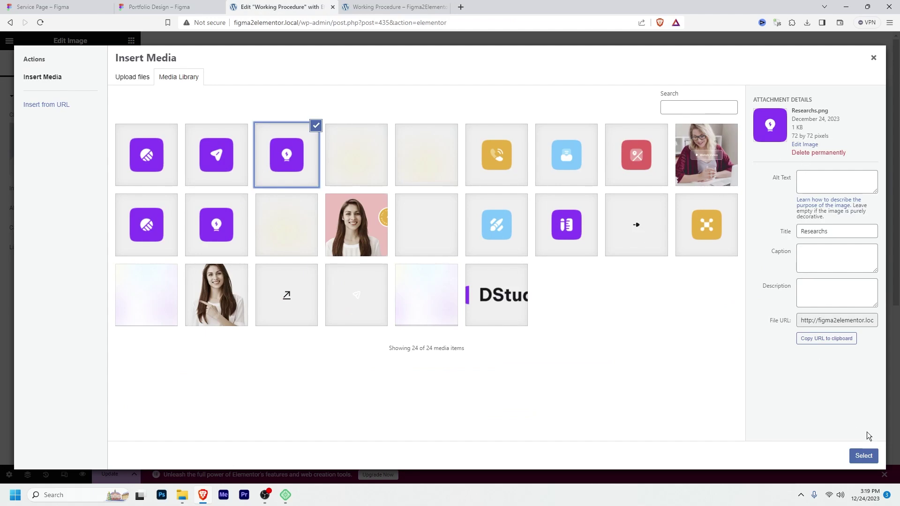
pyautogui.click(863, 458)
# - Copy the 'Compititor Researchs' title text from Step 1 in the Figma design
pyautogui.click(164, 5)
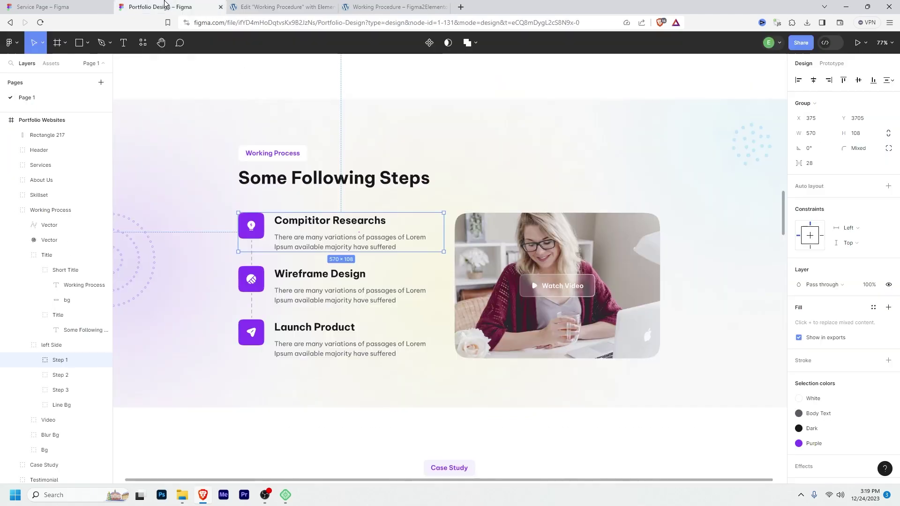
pyautogui.doubleClick(337, 226)
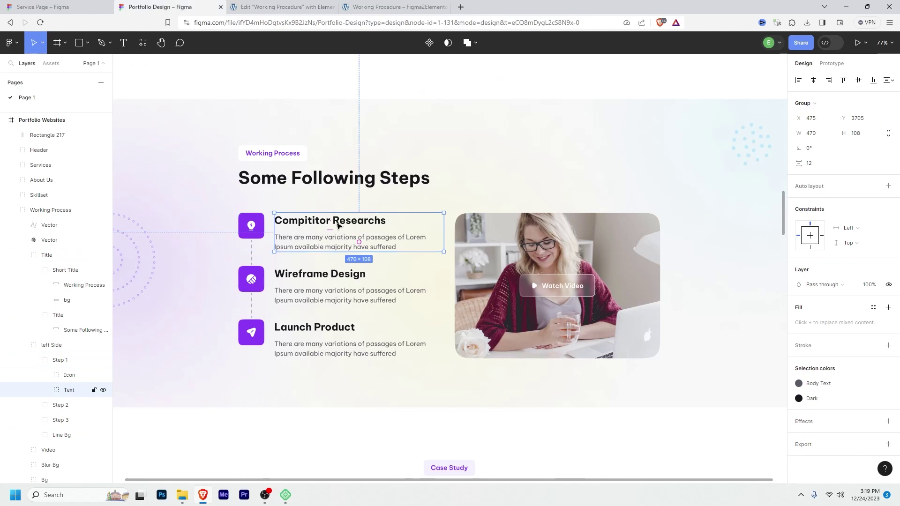
pyautogui.doubleClick(337, 227)
pyautogui.click(309, 6)
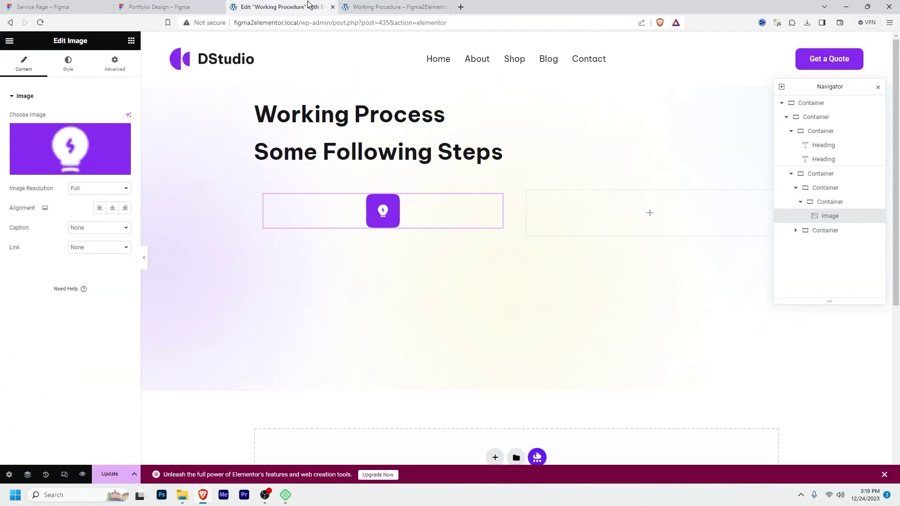
# - Add a Heading widget below the icon with the pasted title 'Compititor Researchs'
pyautogui.click(131, 41)
pyautogui.moveTo(38, 257); pyautogui.dragTo(414, 228)
pyautogui.click(70, 141)
pyautogui.hotkey('ctrl', 'a')
pyautogui.write('Compitior Researchs')
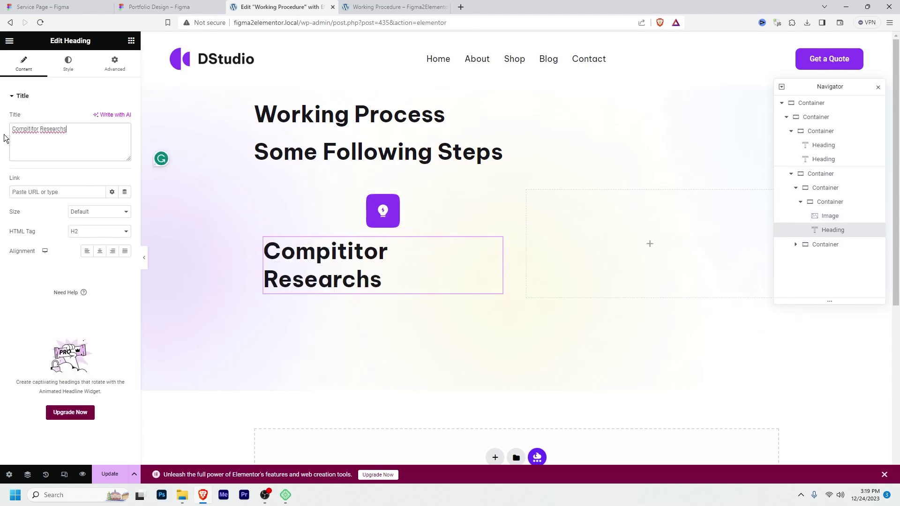
# - Add a Text Editor block below the heading with the Lorem Ipsum description copied from Figma
pyautogui.click(181, 8)
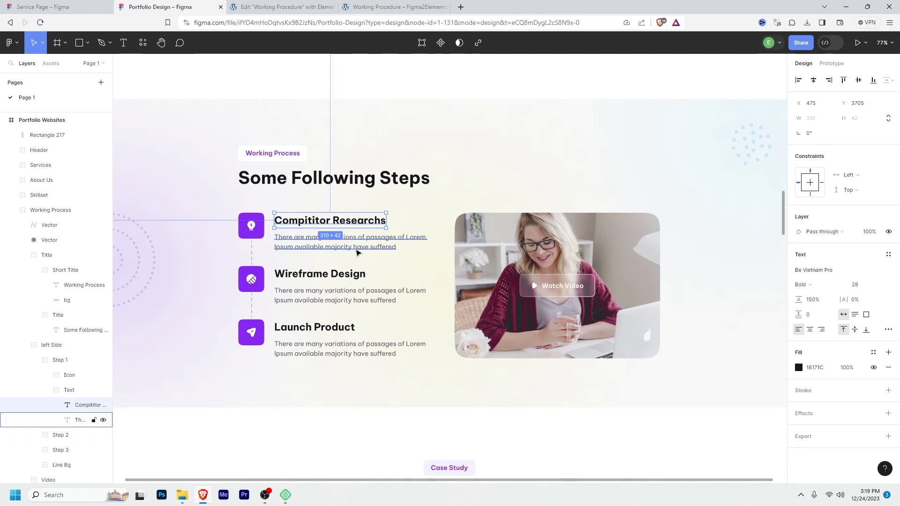
pyautogui.doubleClick(367, 244)
pyautogui.hotkey('ctrl', 'c')
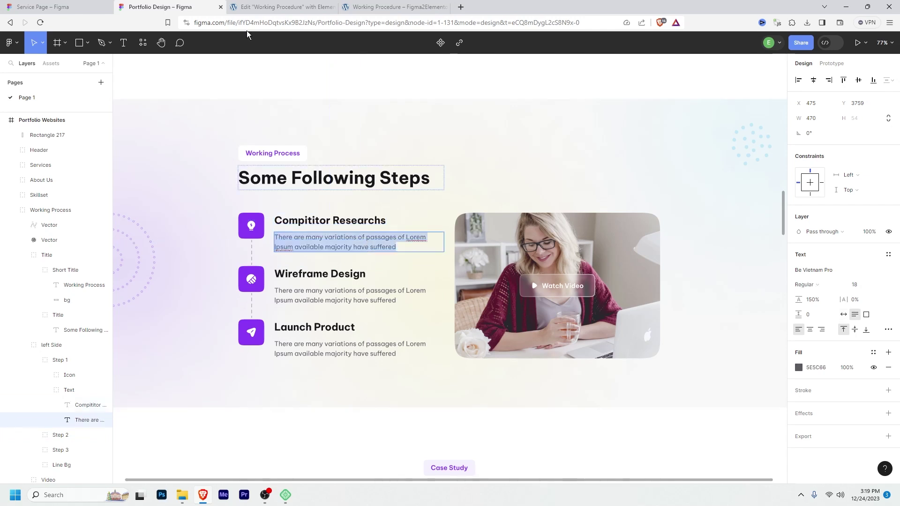
pyautogui.click(276, 7)
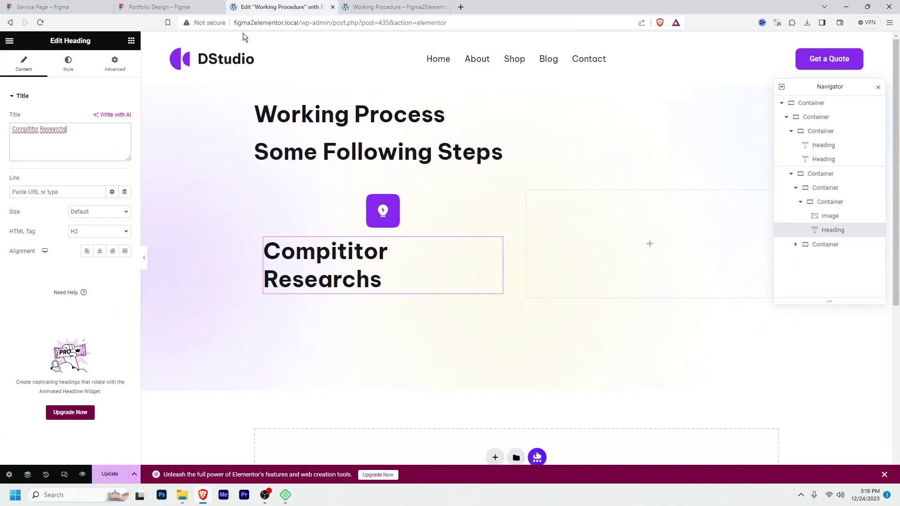
pyautogui.click(131, 41)
pyautogui.moveTo(44, 302); pyautogui.dragTo(364, 293)
pyautogui.click(60, 277)
pyautogui.hotkey('ctrl', 'a')
pyautogui.hotkey('ctrl', 'v')
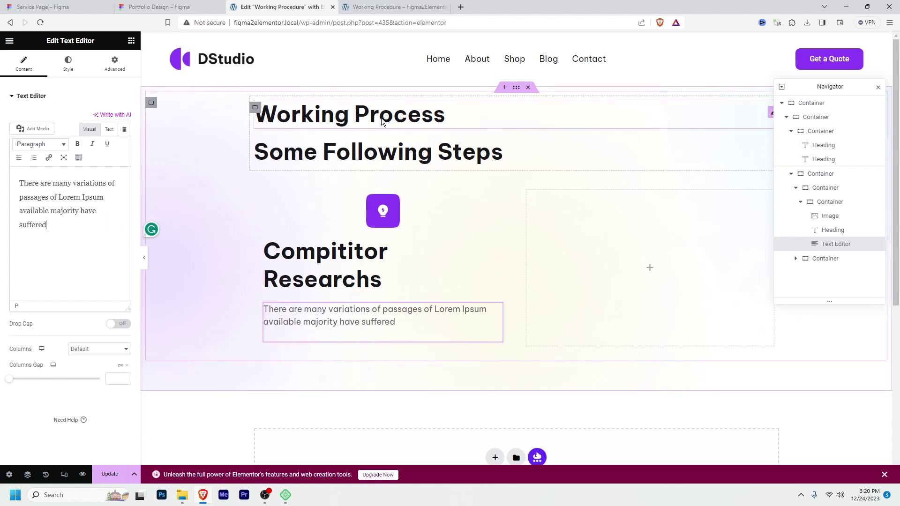
pyautogui.click(291, 117)
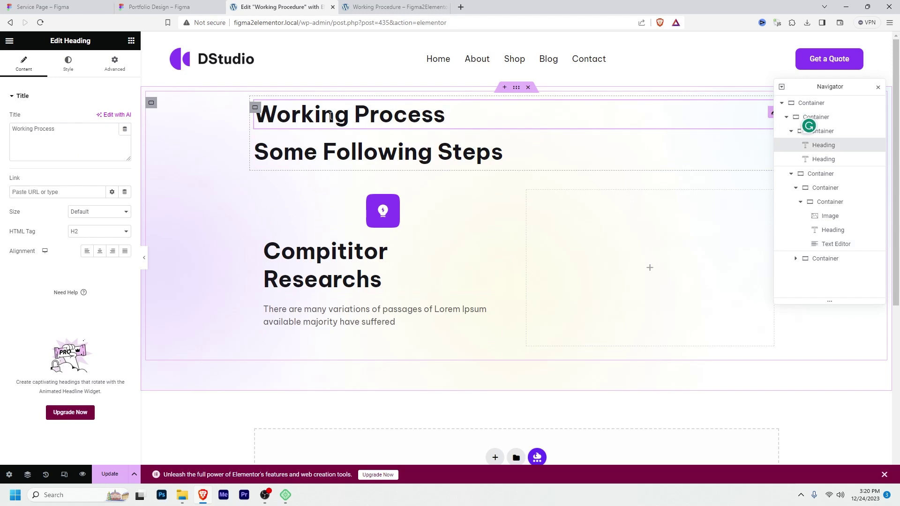
# - Style the Working Process heading with the Secondary global colour and the Text global font
pyautogui.click(68, 63)
pyautogui.click(113, 118)
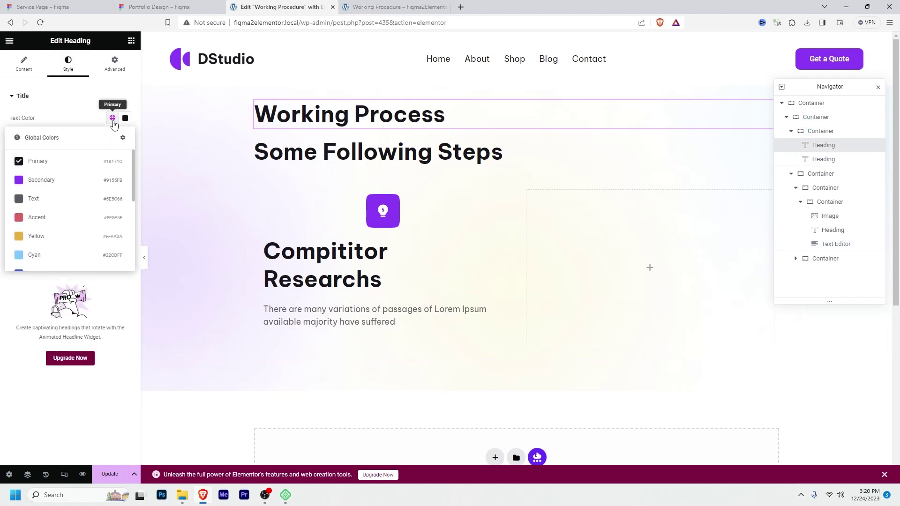
pyautogui.click(57, 181)
pyautogui.click(113, 137)
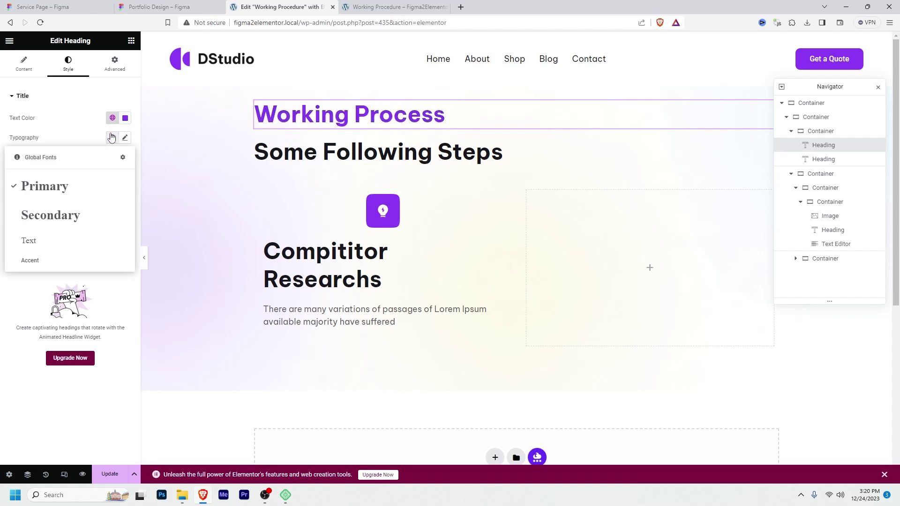
pyautogui.click(49, 241)
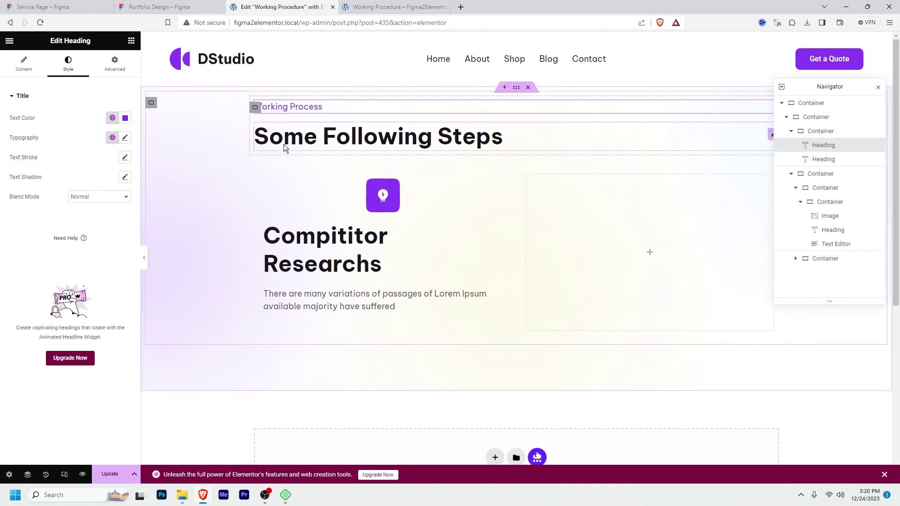
# - Set the Some Following Steps heading's typography size to 40 and compare with Figma
pyautogui.click(385, 144)
pyautogui.click(68, 62)
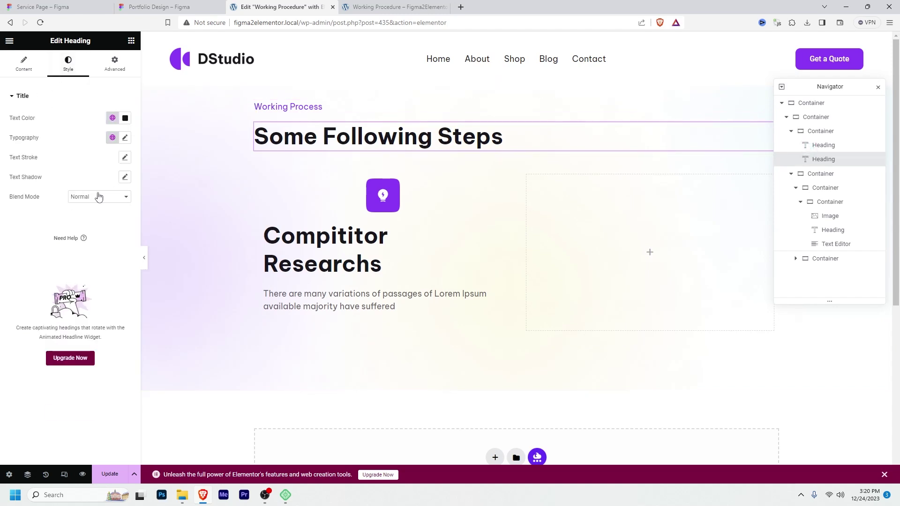
pyautogui.click(125, 138)
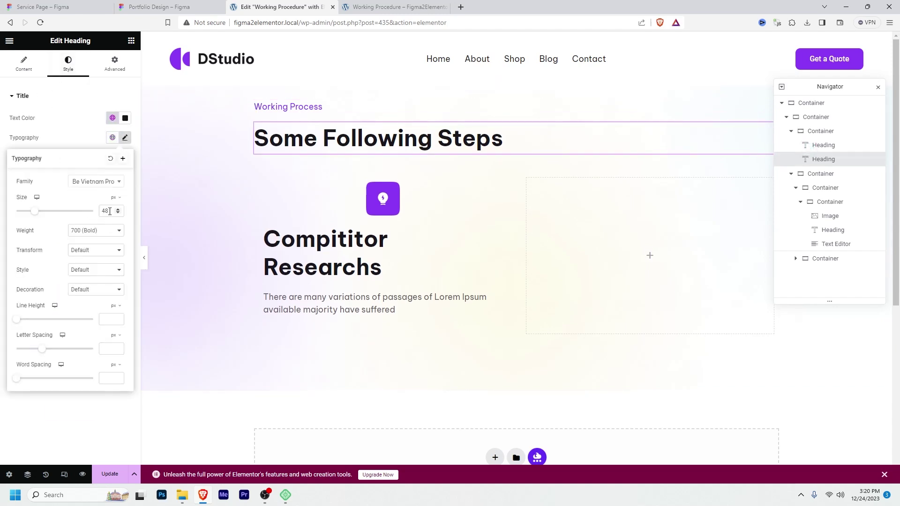
pyautogui.write('40')
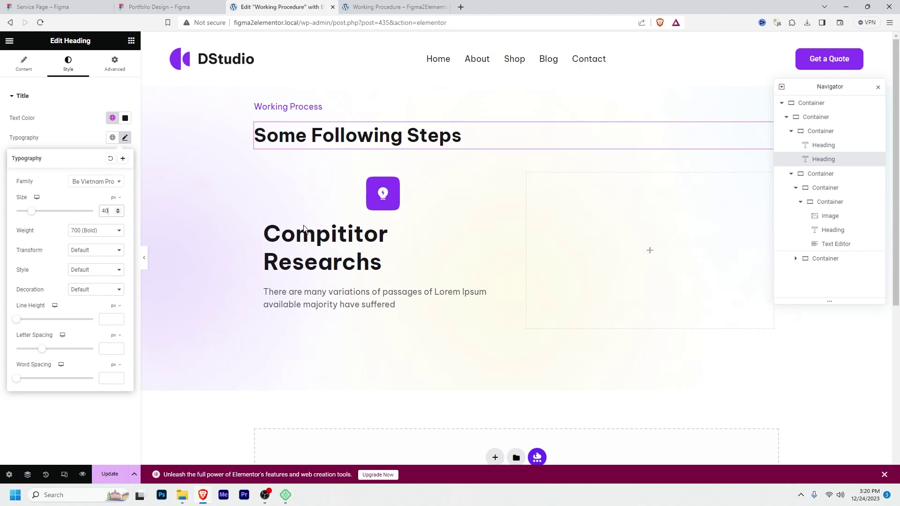
pyautogui.hotkey('ctrl', 'shift', 'Tab')
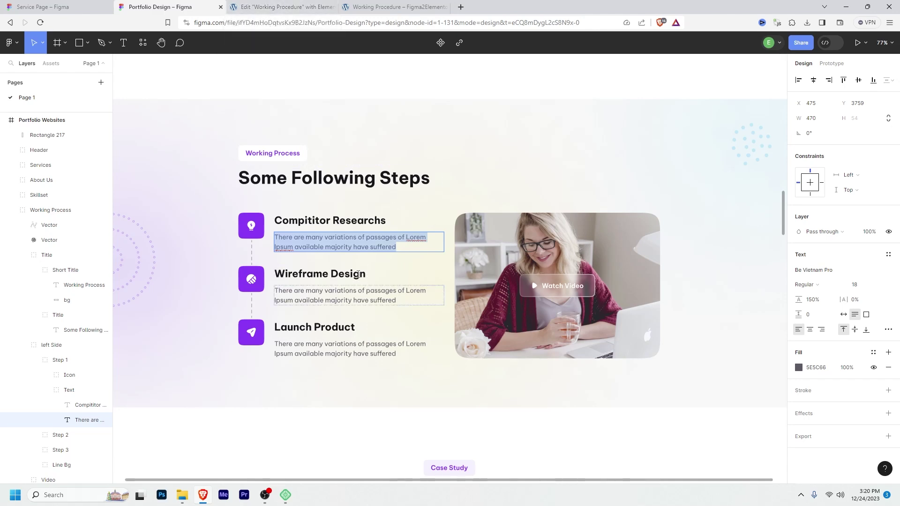
pyautogui.click(278, 5)
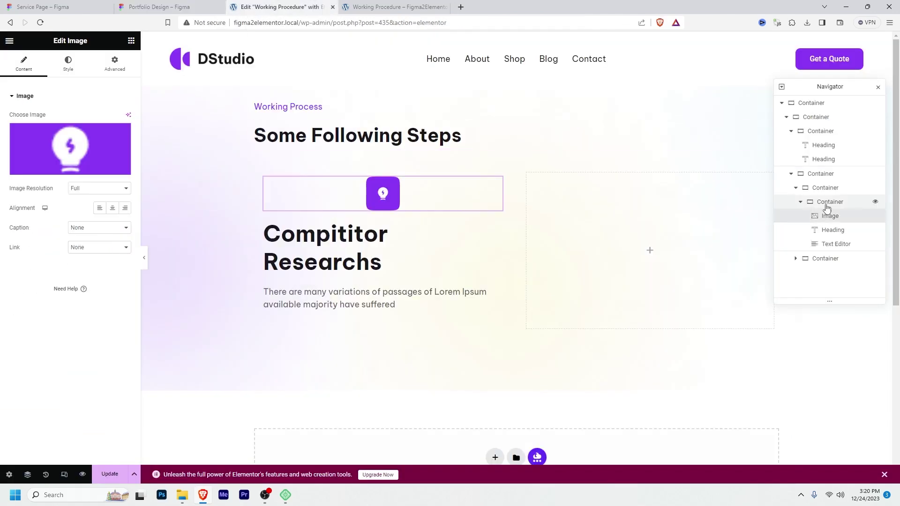
# - Give the first step card container linked 50 px padding on all sides
pyautogui.click(829, 202)
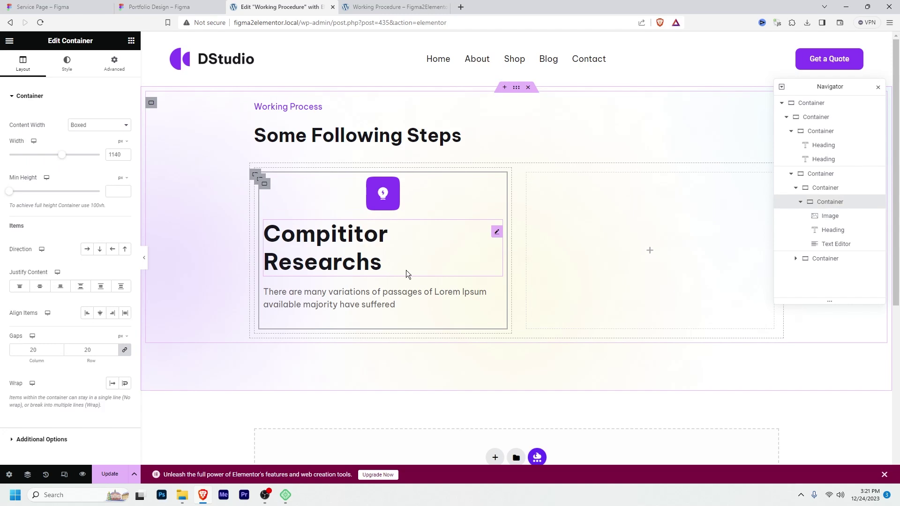
pyautogui.click(114, 61)
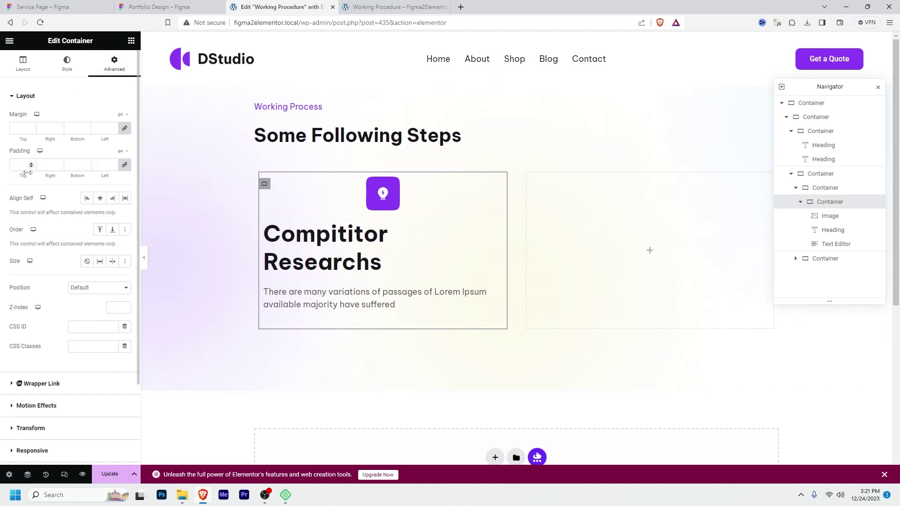
pyautogui.write('50')
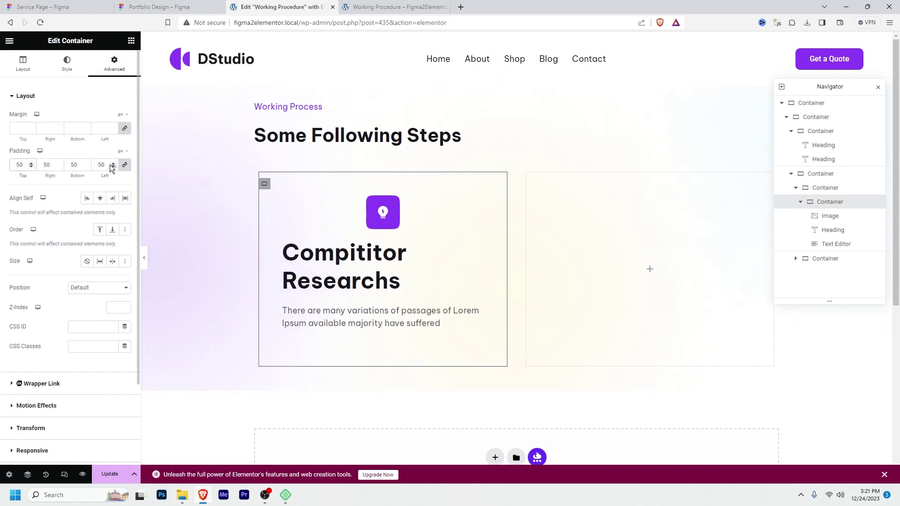
pyautogui.hotkey('ctrl', 'shift', 'Tab')
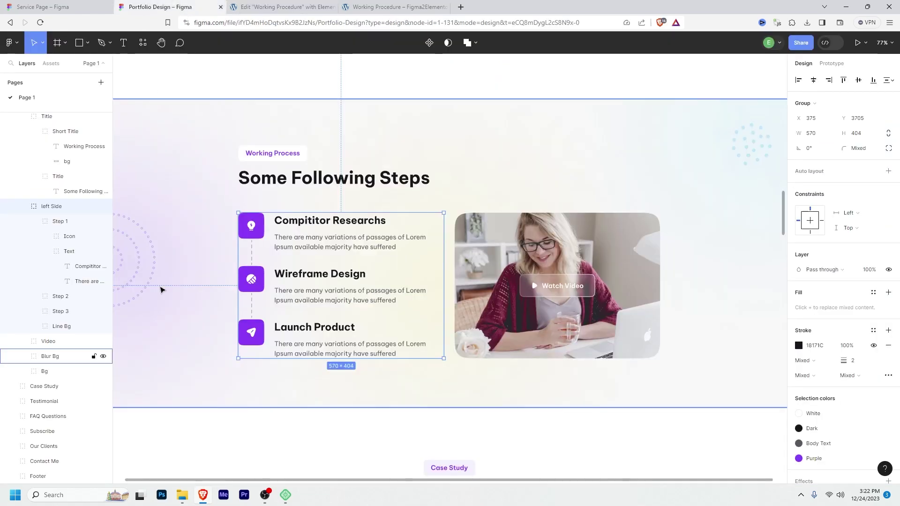
pyautogui.click(276, 6)
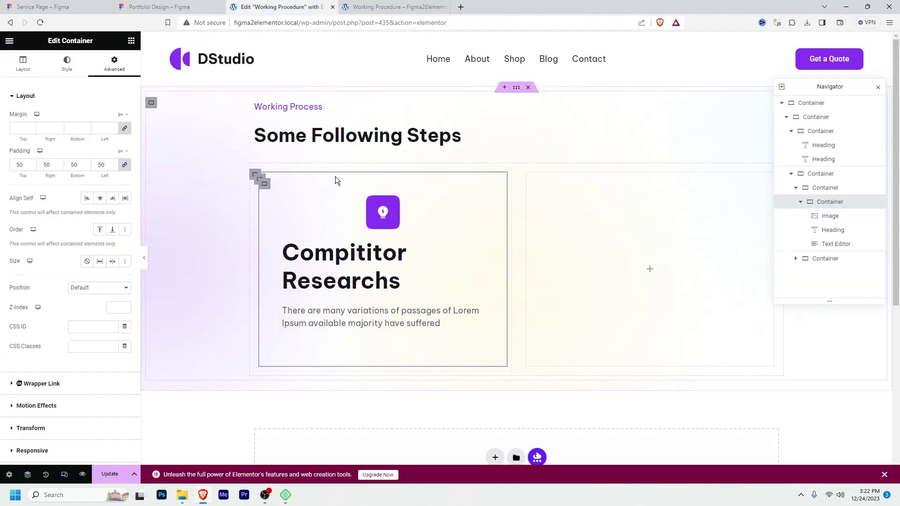
# - Give the step card a dotted Secondary-purple border, 1 px on the left and 0 elsewhere
pyautogui.click(66, 72)
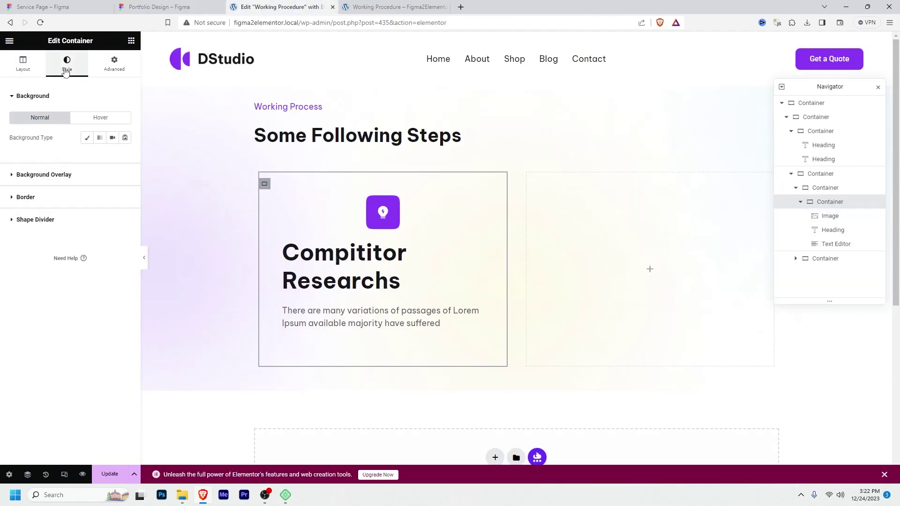
pyautogui.click(40, 201)
pyautogui.click(94, 183)
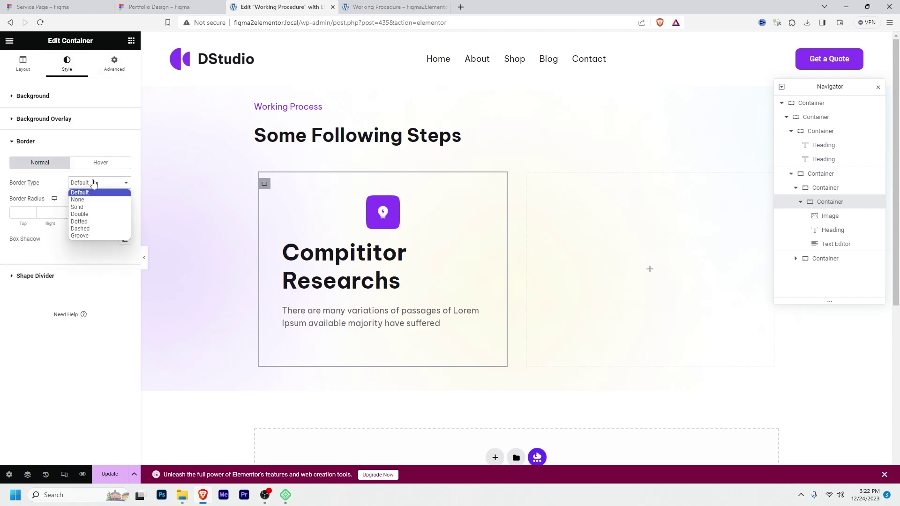
pyautogui.click(86, 221)
pyautogui.click(91, 183)
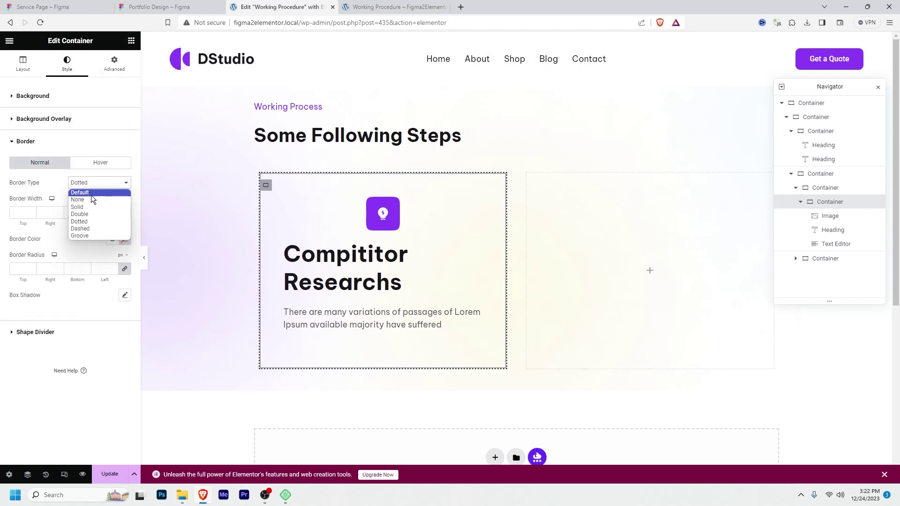
pyautogui.click(91, 221)
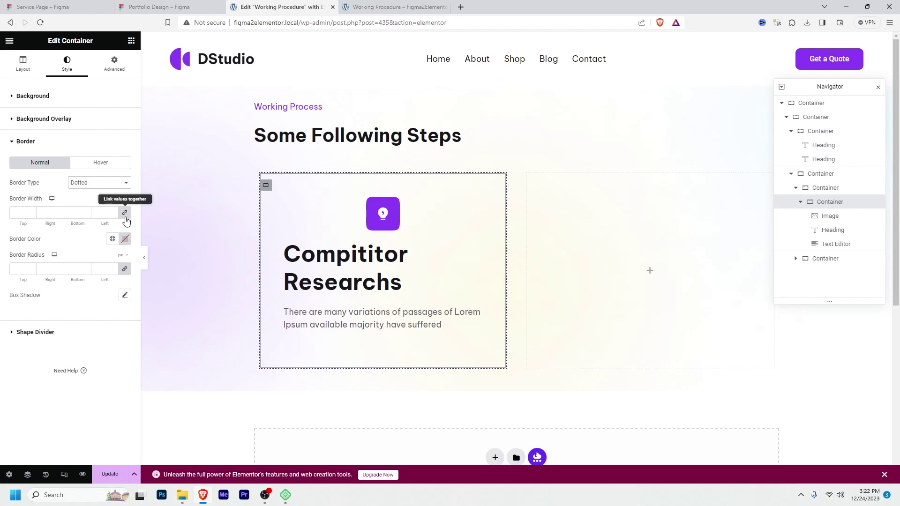
pyautogui.moveTo(78, 224); pyautogui.dragTo(71, 224)
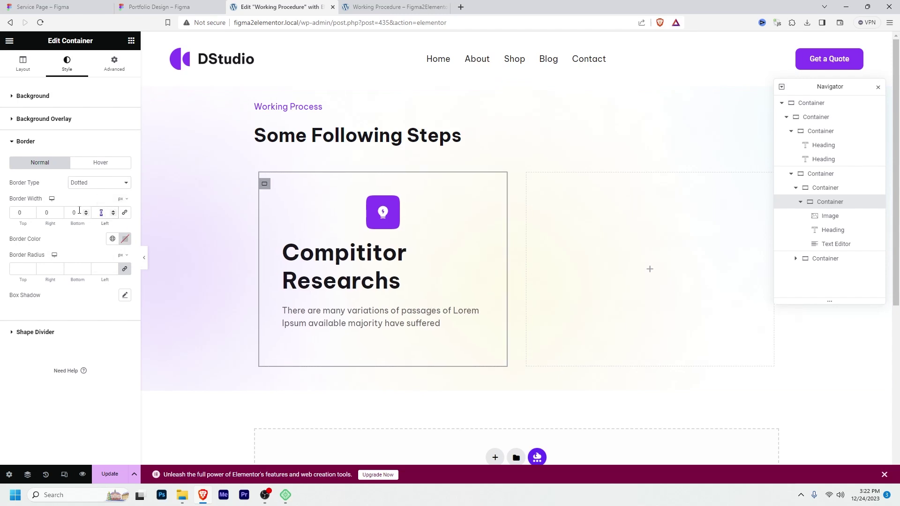
pyautogui.write('1')
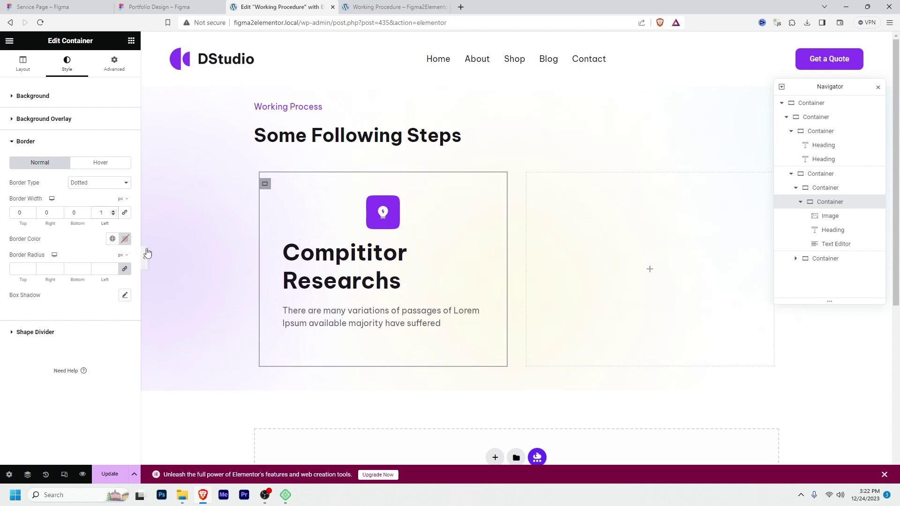
pyautogui.click(112, 239)
pyautogui.click(40, 301)
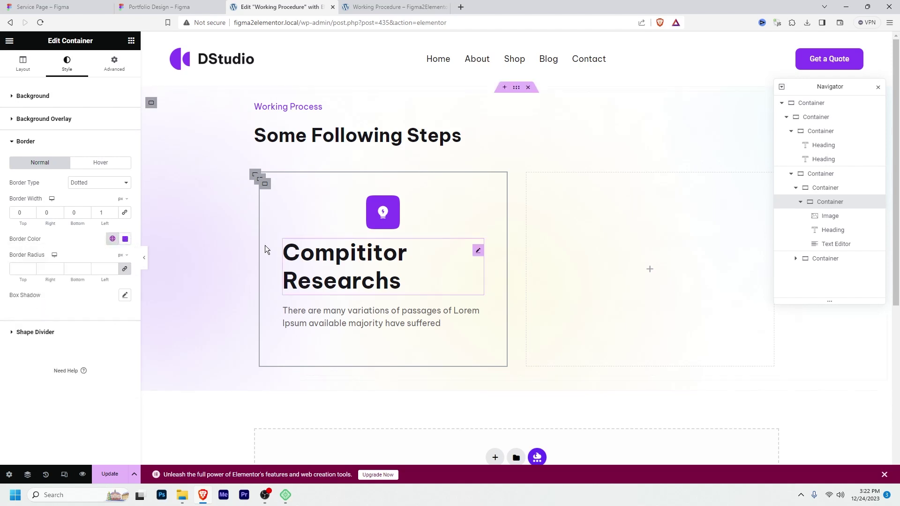
# - Save the page with Update and check the result in the preview
pyautogui.click(108, 474)
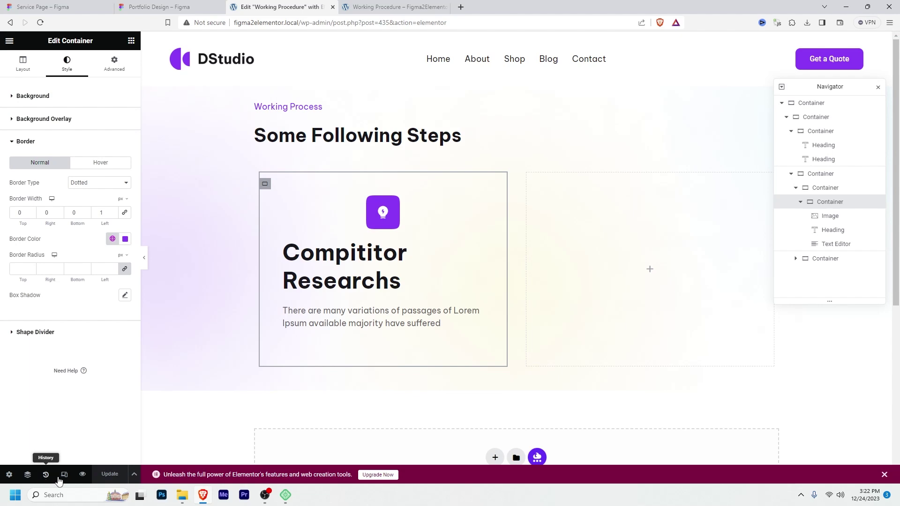
pyautogui.click(83, 475)
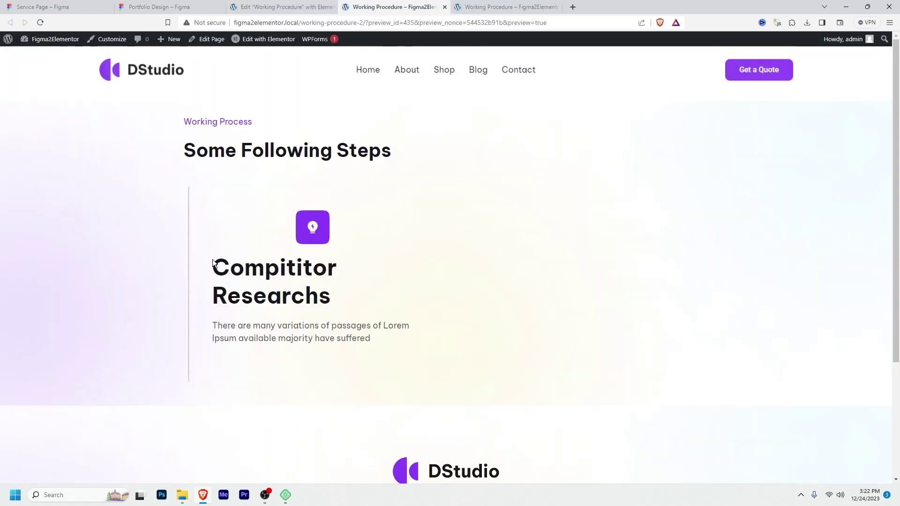
pyautogui.click(328, 10)
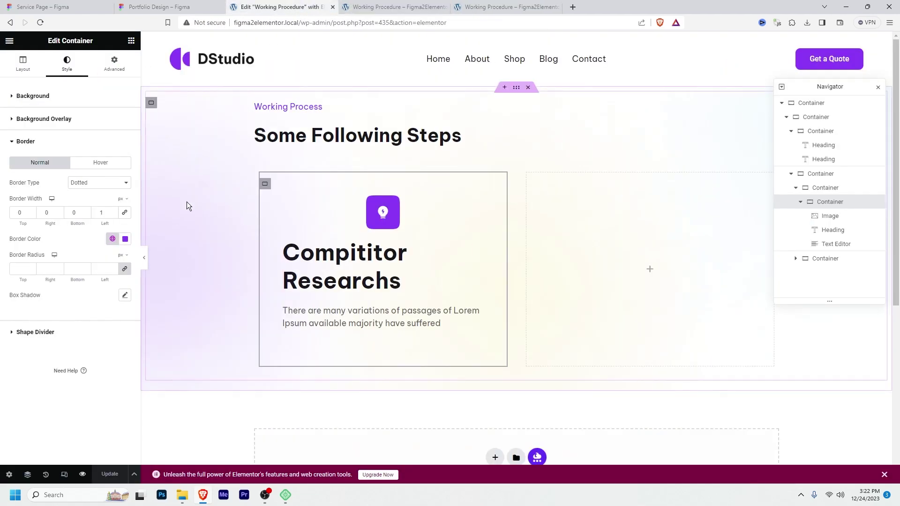
# - Change the border type from Dotted to Dashed, save, and recheck the preview
pyautogui.click(89, 187)
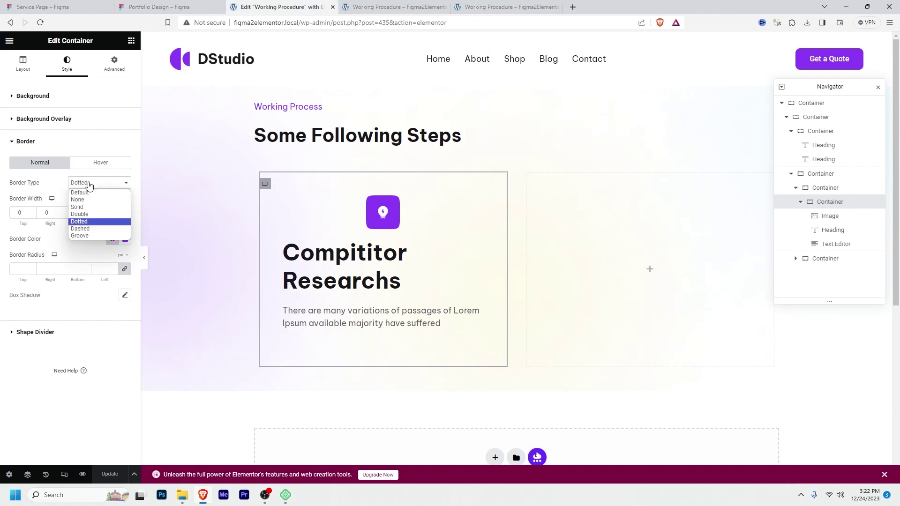
pyautogui.click(87, 231)
pyautogui.click(110, 474)
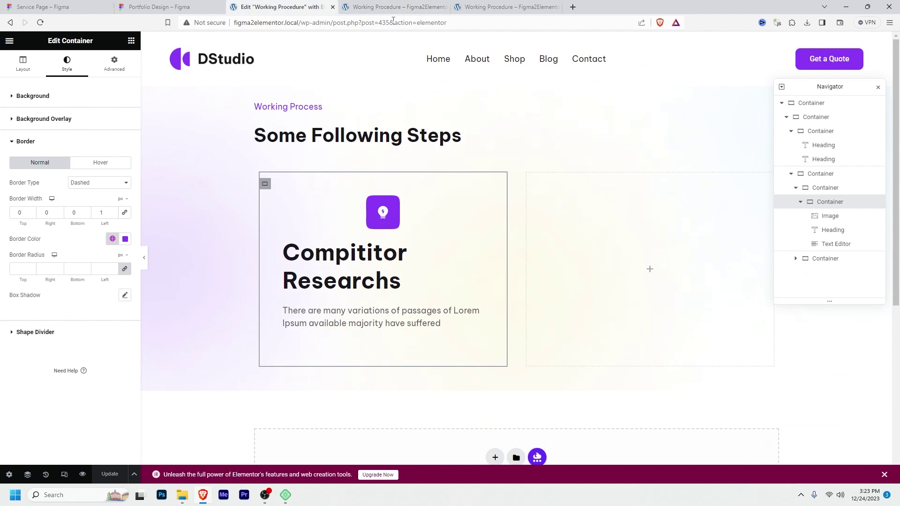
pyautogui.click(395, 6)
pyautogui.click(276, 6)
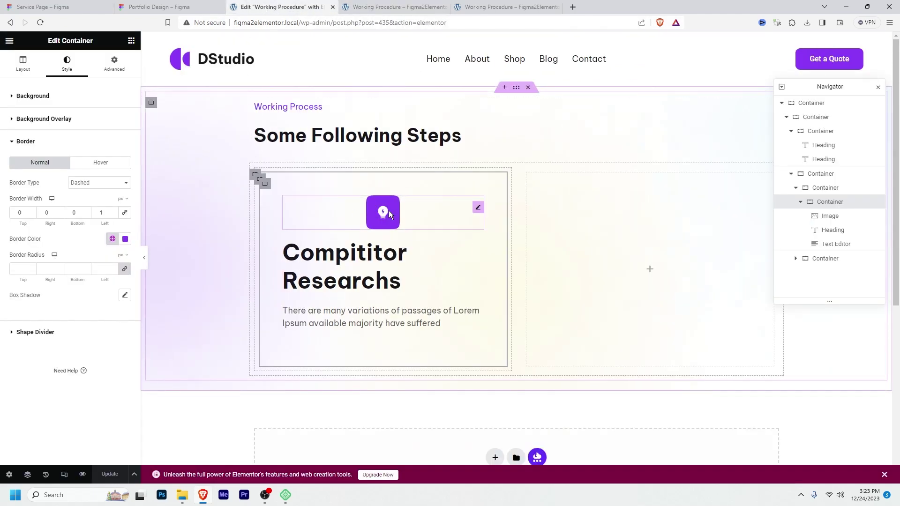
# - Make the lightbulb icon absolutely positioned and move it left onto the dashed border
pyautogui.click(828, 216)
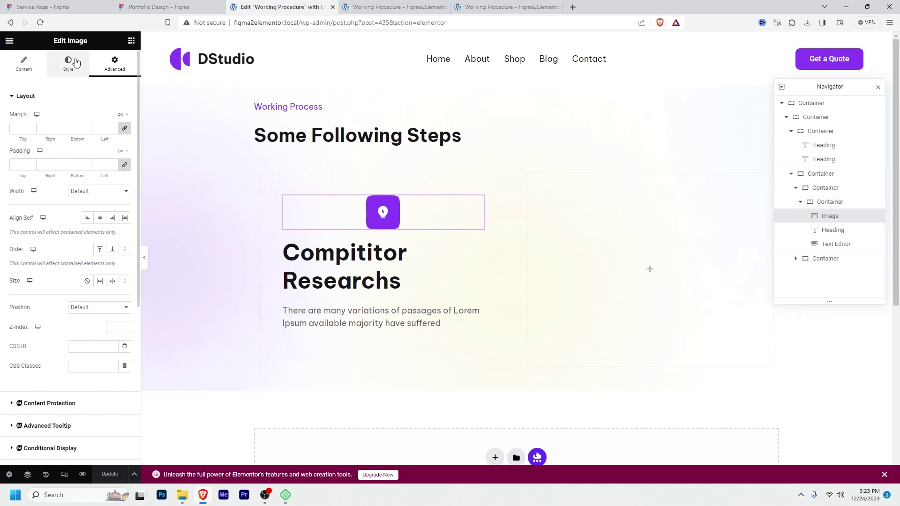
pyautogui.click(74, 309)
pyautogui.click(84, 324)
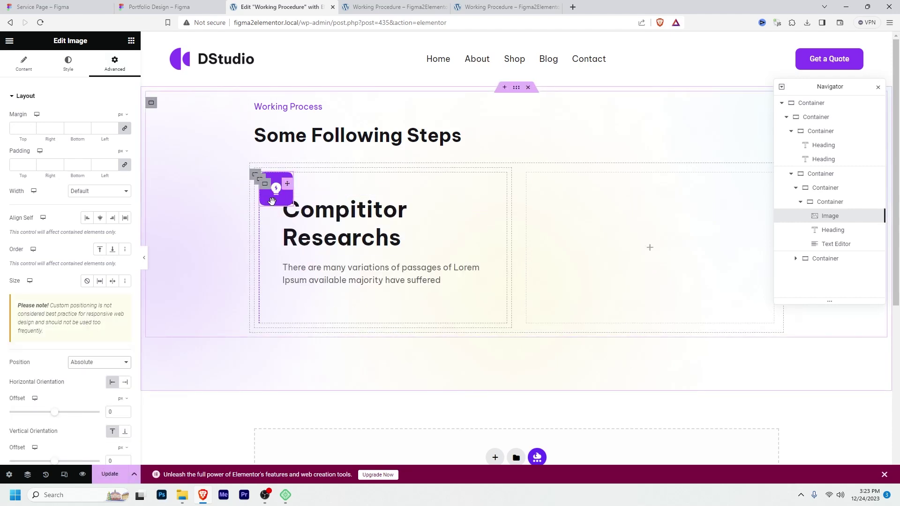
pyautogui.moveTo(290, 186); pyautogui.dragTo(274, 186)
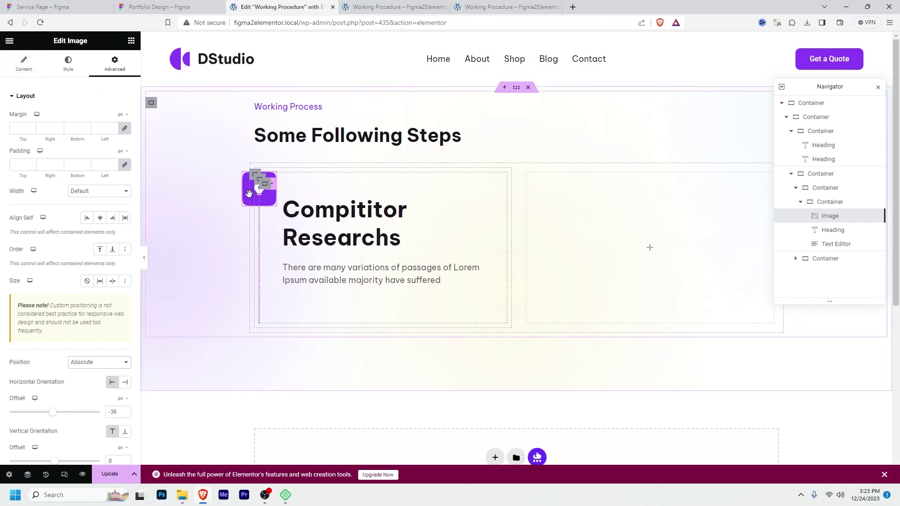
# - Resize the icon to a custom 65×65 image resolution
pyautogui.click(23, 63)
pyautogui.click(96, 188)
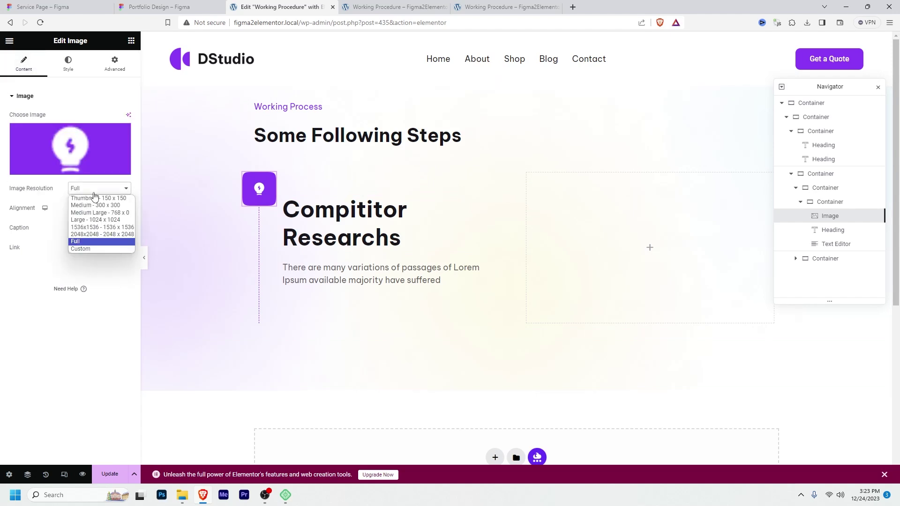
pyautogui.click(90, 248)
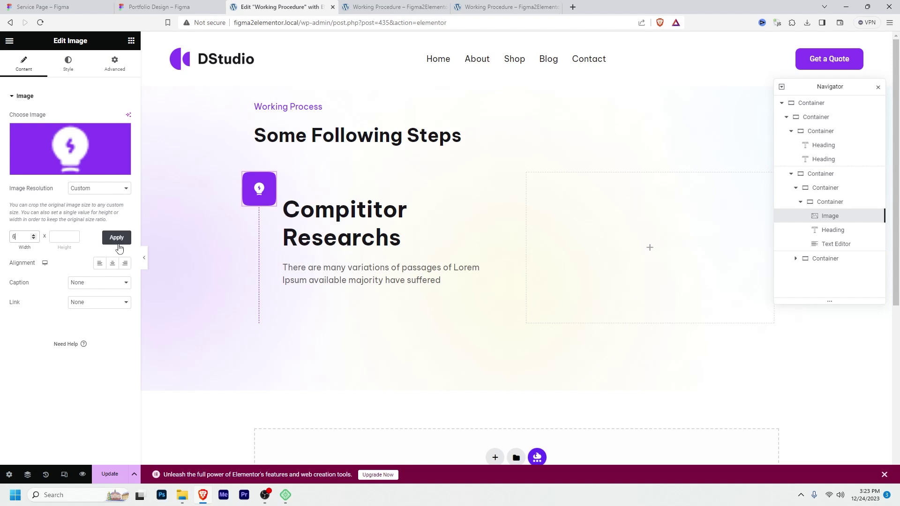
pyautogui.press('Tab')
pyautogui.click(115, 239)
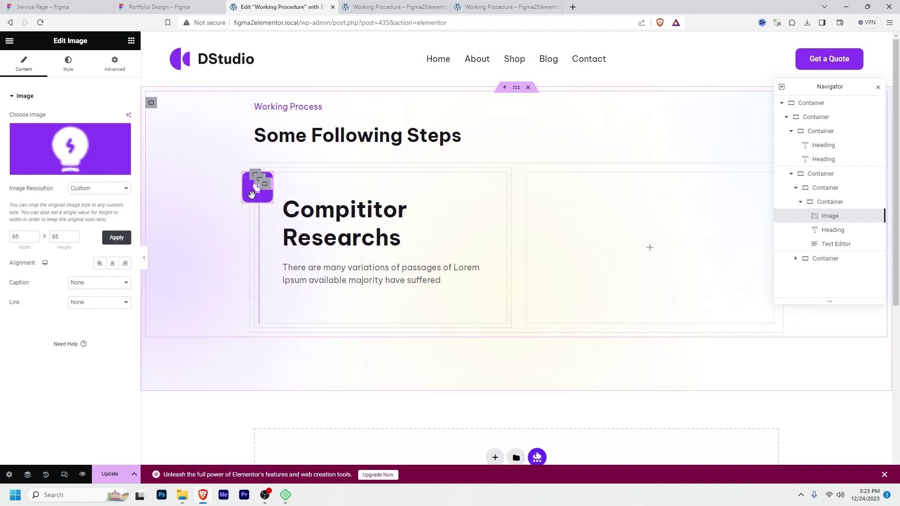
pyautogui.click(364, 209)
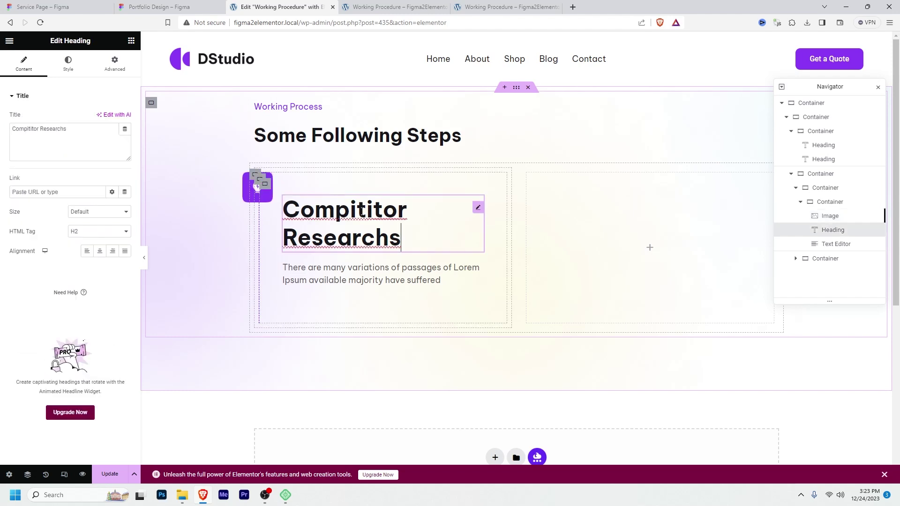
# - Apply the Secondary global font to the Compititor Researchs heading
pyautogui.click(68, 62)
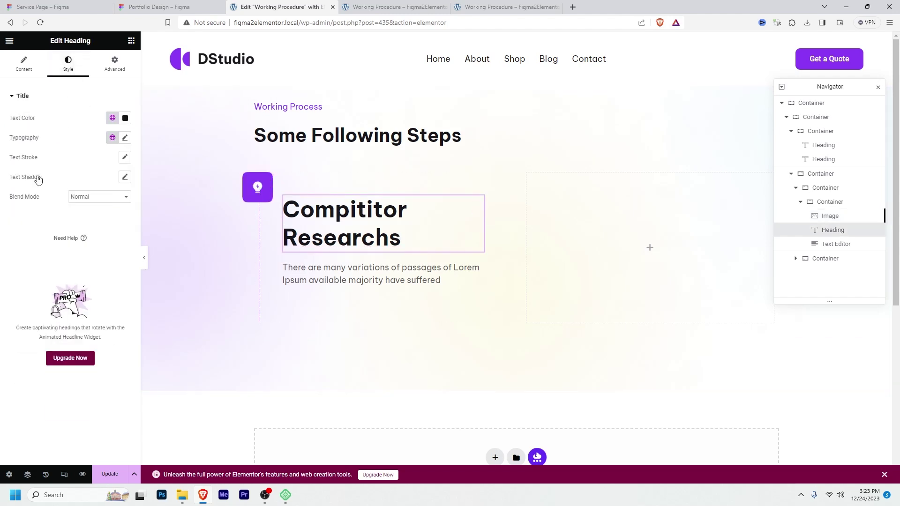
pyautogui.click(112, 137)
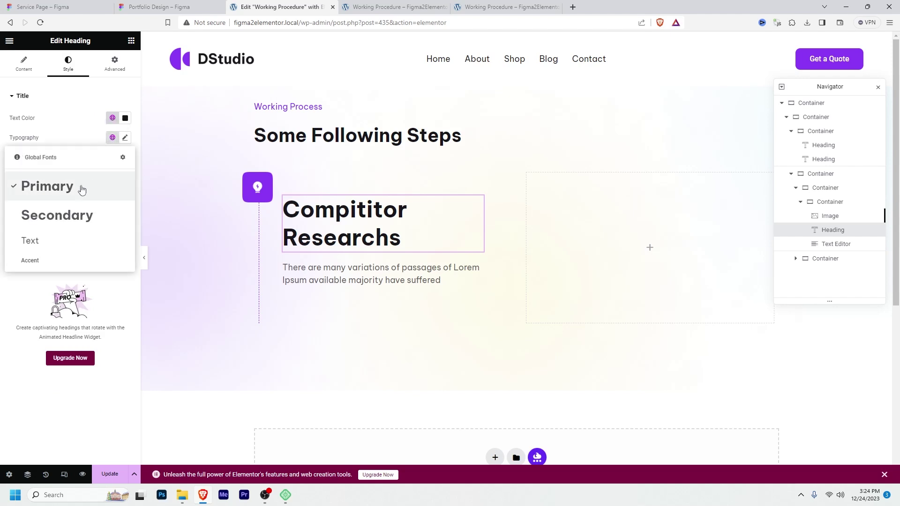
pyautogui.click(72, 215)
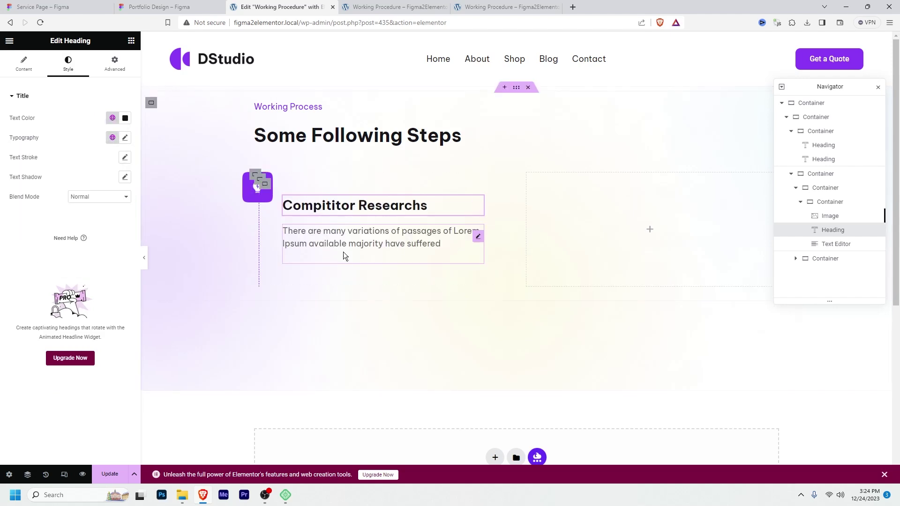
# - Set the description paragraph's line height to 2, save, and view the preview
pyautogui.click(480, 239)
pyautogui.click(68, 62)
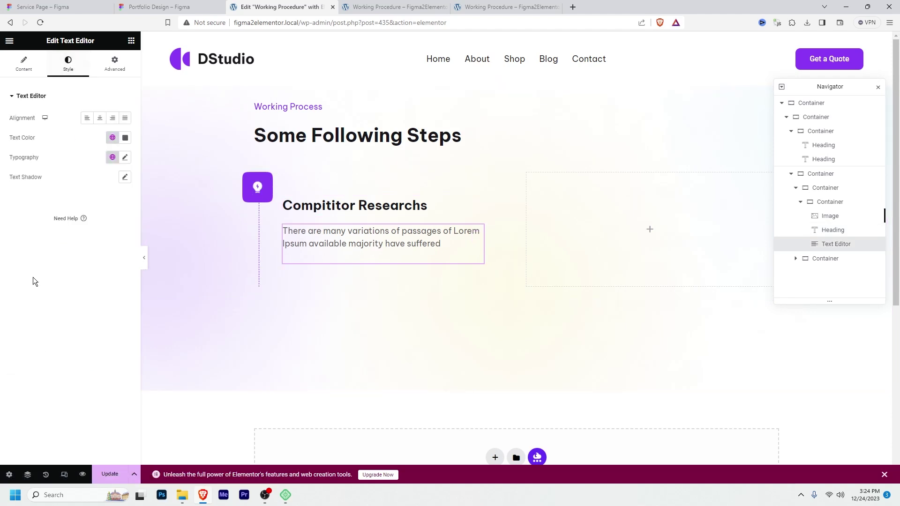
pyautogui.click(124, 157)
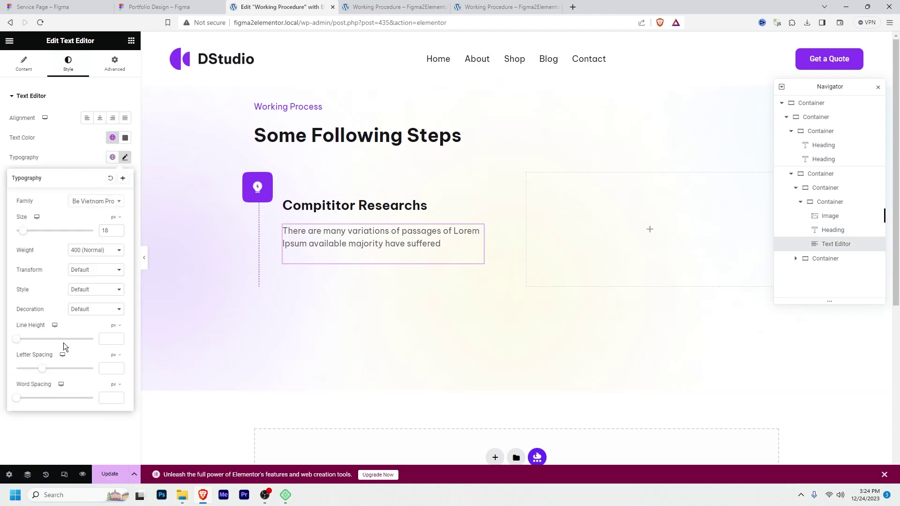
pyautogui.write('2')
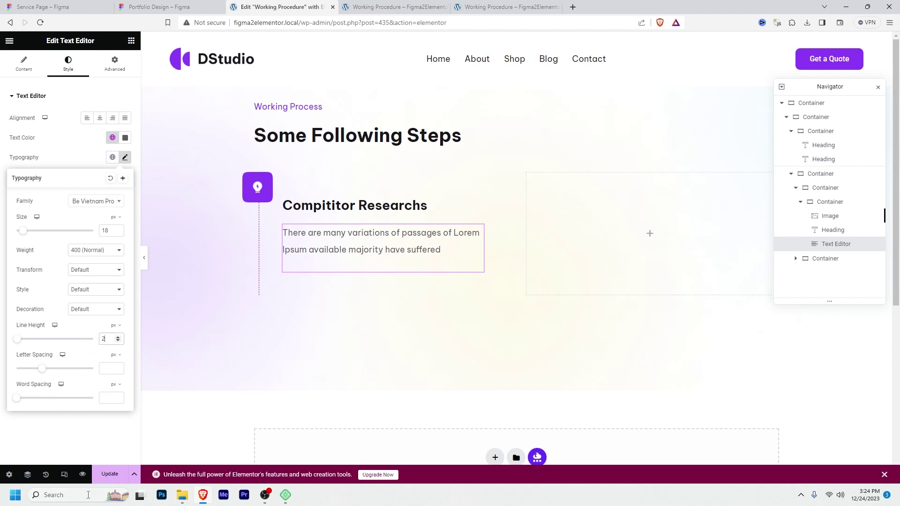
pyautogui.click(108, 476)
pyautogui.click(83, 475)
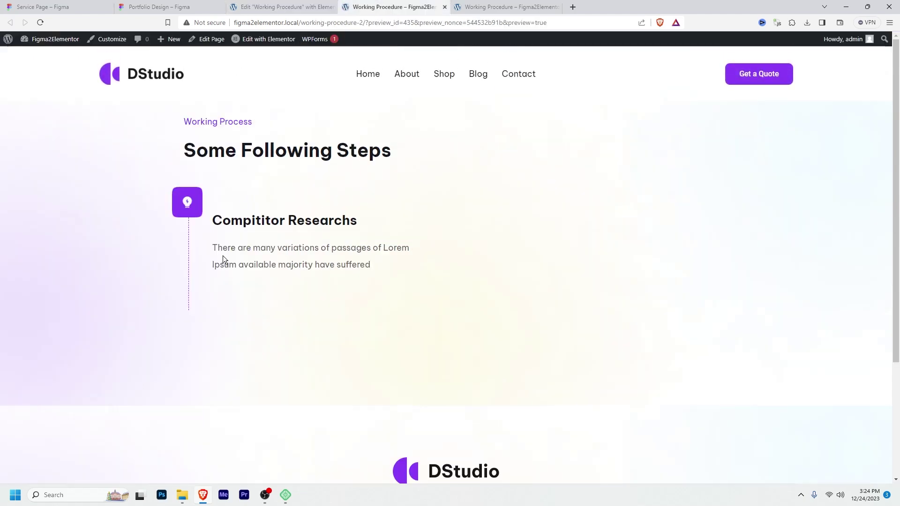
pyautogui.hotkey('ctrl', 'shift', 'Tab')
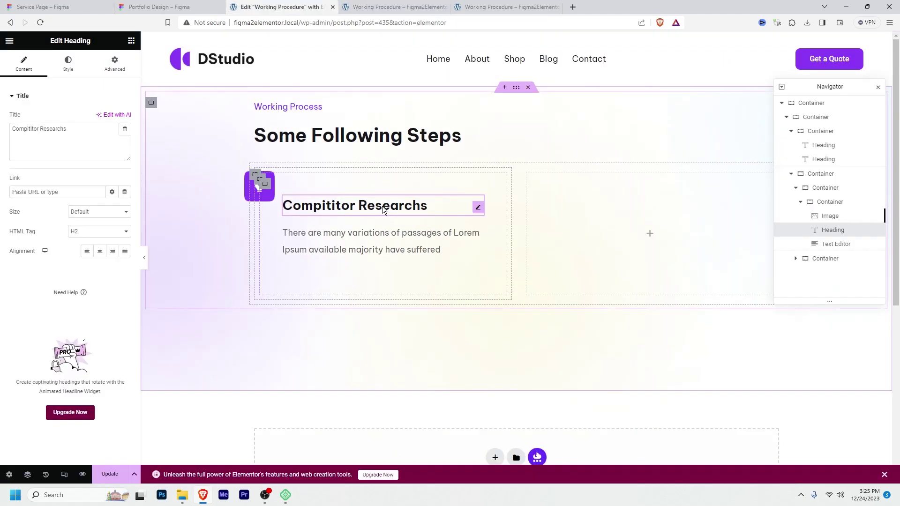
# - Give the Compititor Researchs heading a -20 px top margin, save, and check the preview
pyautogui.click(115, 65)
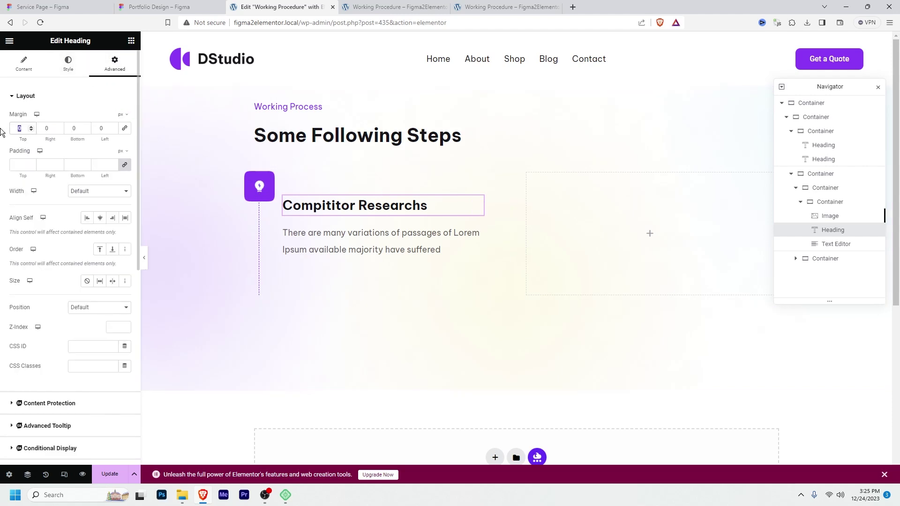
pyautogui.write('-20')
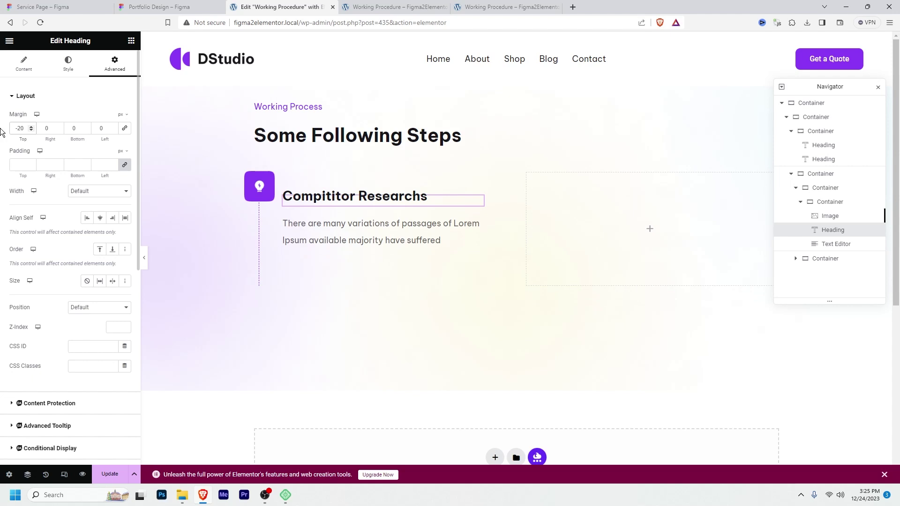
pyautogui.write('4')
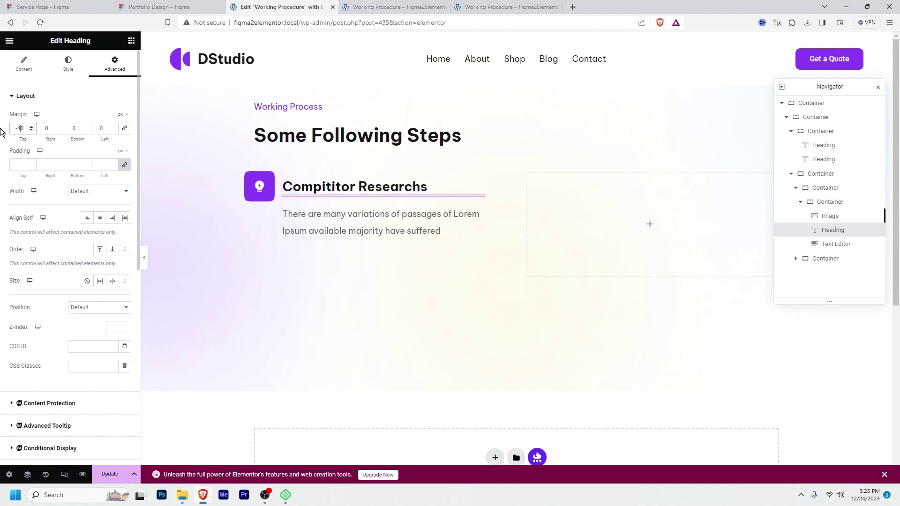
pyautogui.click(109, 474)
pyautogui.click(393, 6)
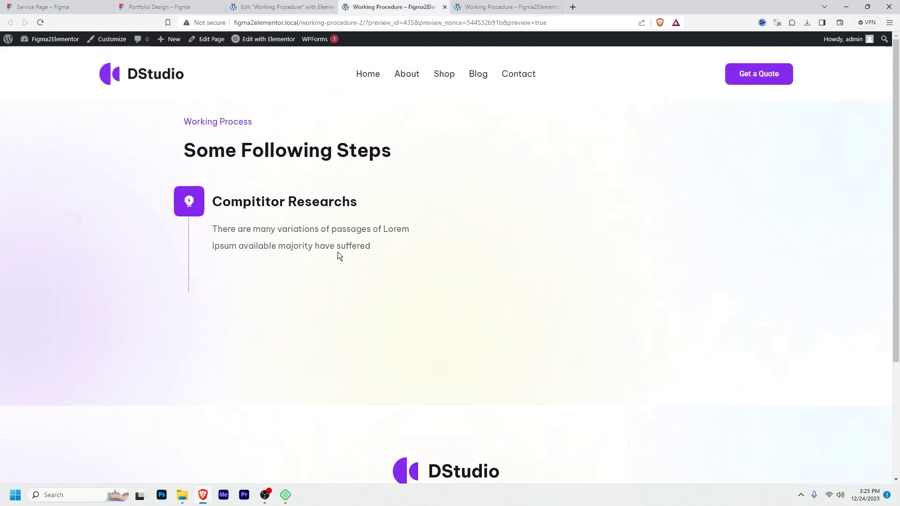
pyautogui.hotkey('ctrl', 'shift', 'Tab')
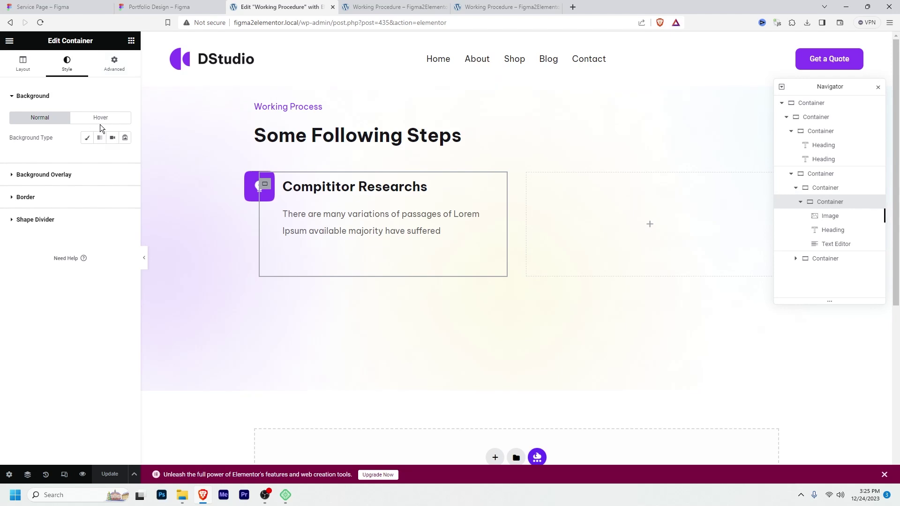
# - Give the step card a Fade In Left entrance animation, Slow duration, 300 ms delay
pyautogui.click(114, 64)
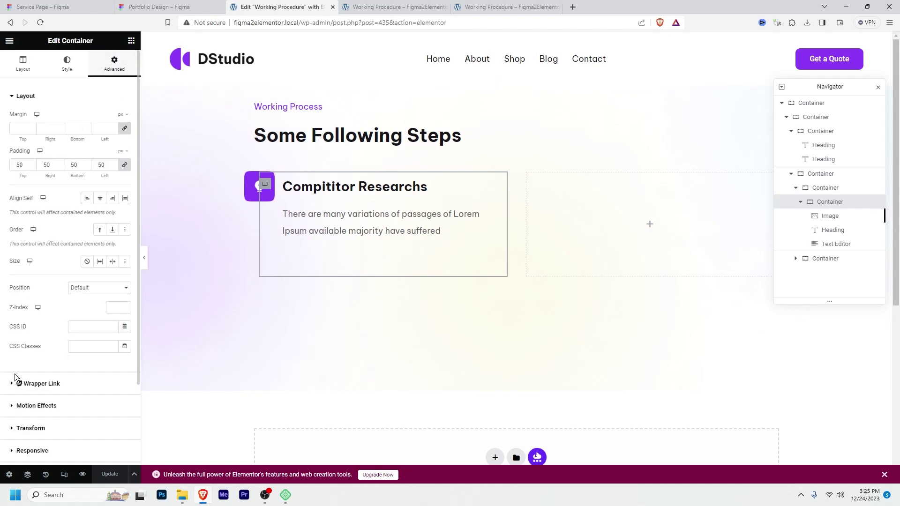
pyautogui.click(37, 405)
pyautogui.click(51, 174)
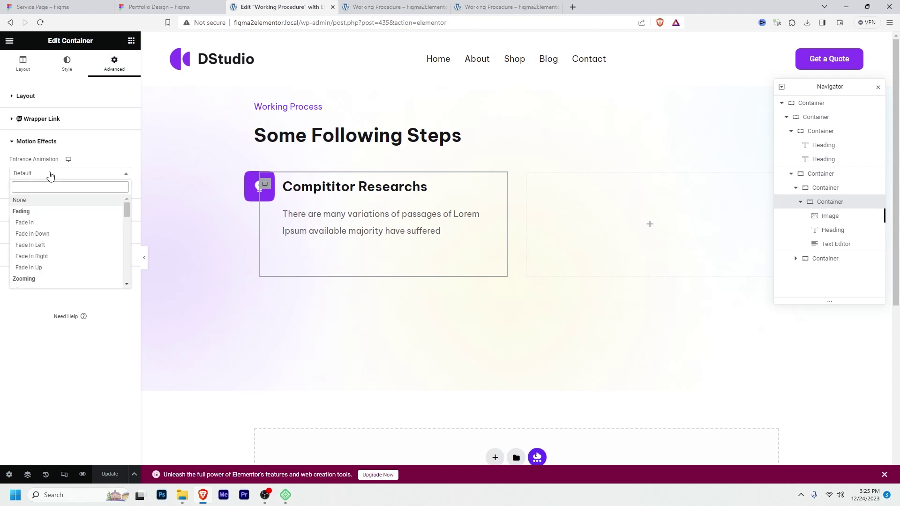
pyautogui.click(32, 248)
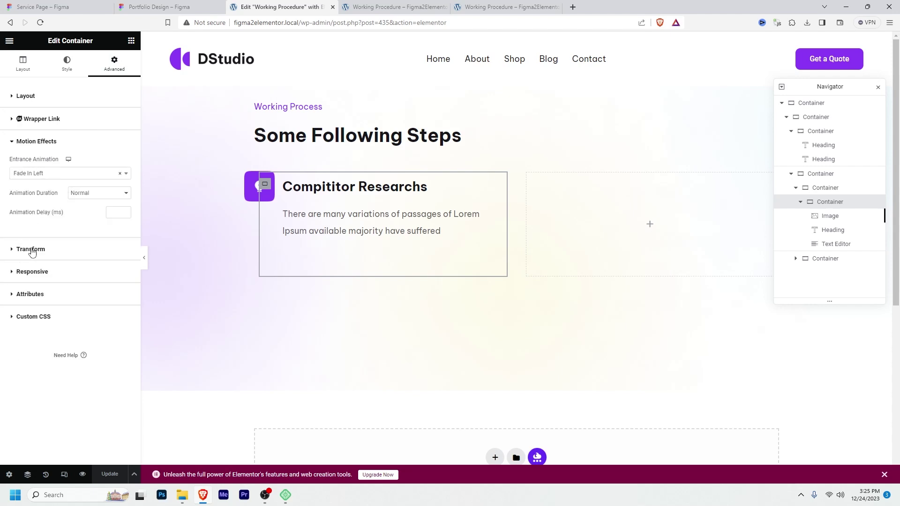
pyautogui.click(96, 193)
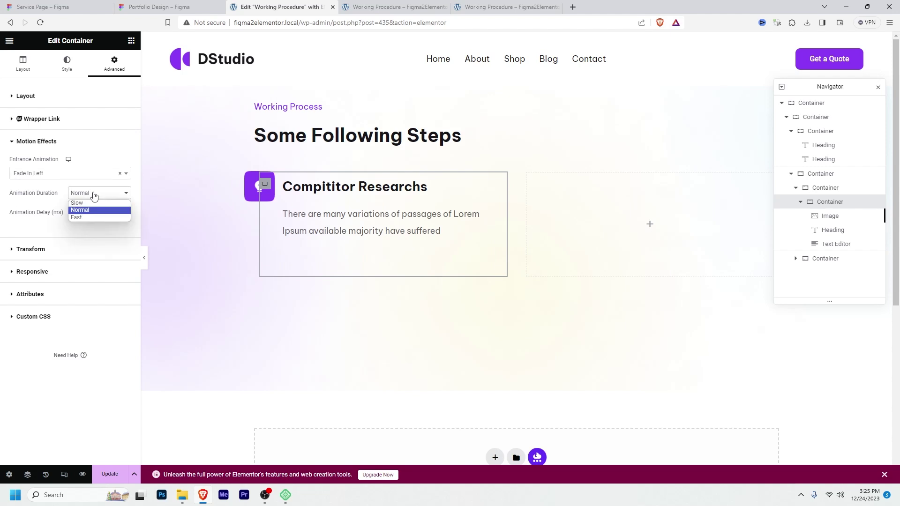
pyautogui.click(88, 202)
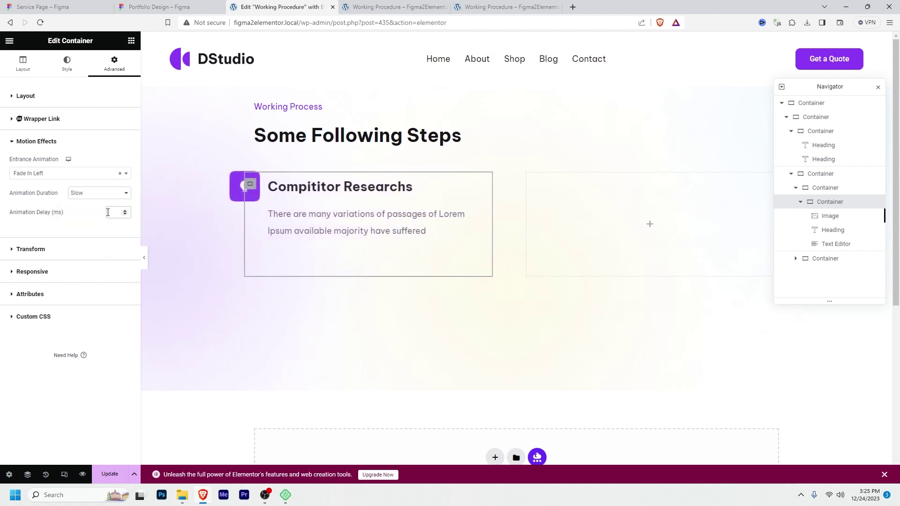
pyautogui.write('300')
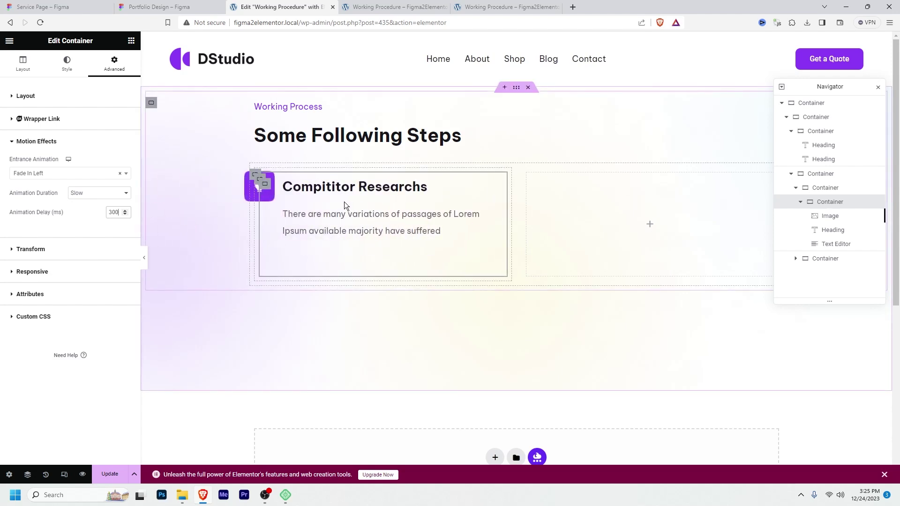
# - Set the section heading block's entrance animation to Fade In Down
pyautogui.click(262, 149)
pyautogui.click(133, 67)
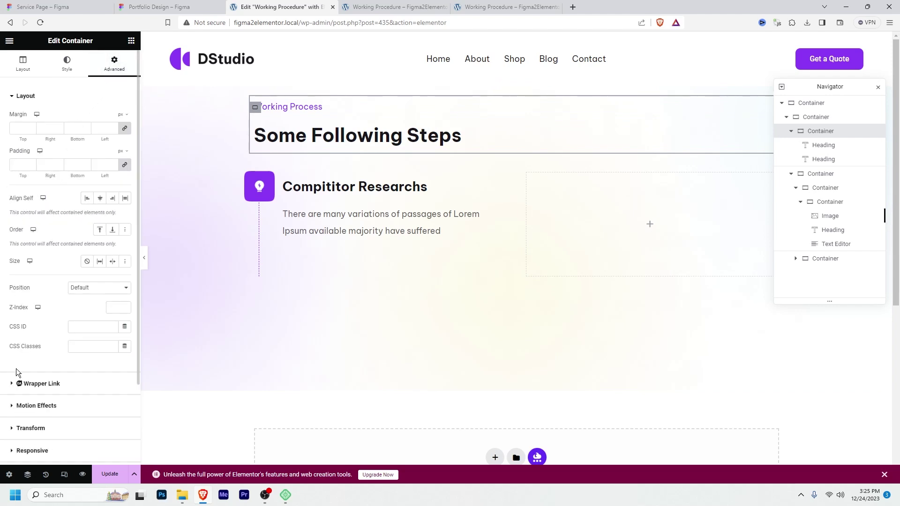
pyautogui.click(45, 406)
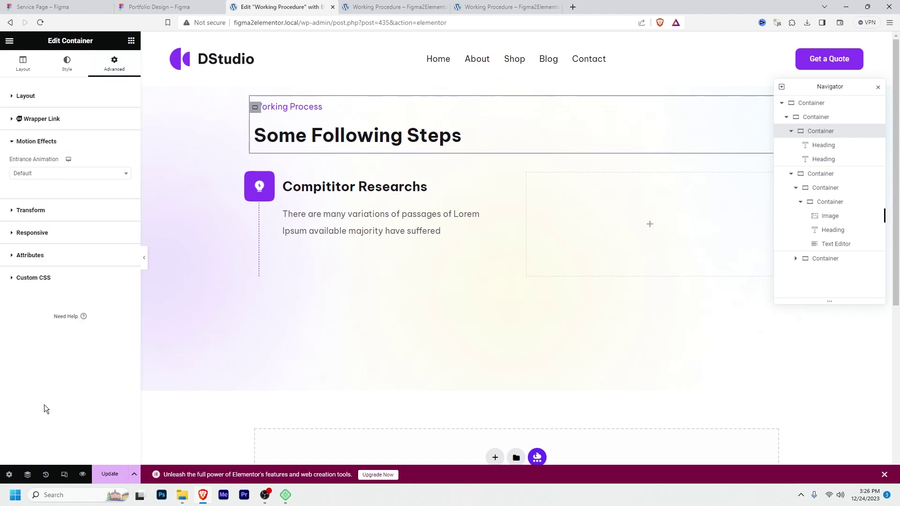
pyautogui.click(45, 175)
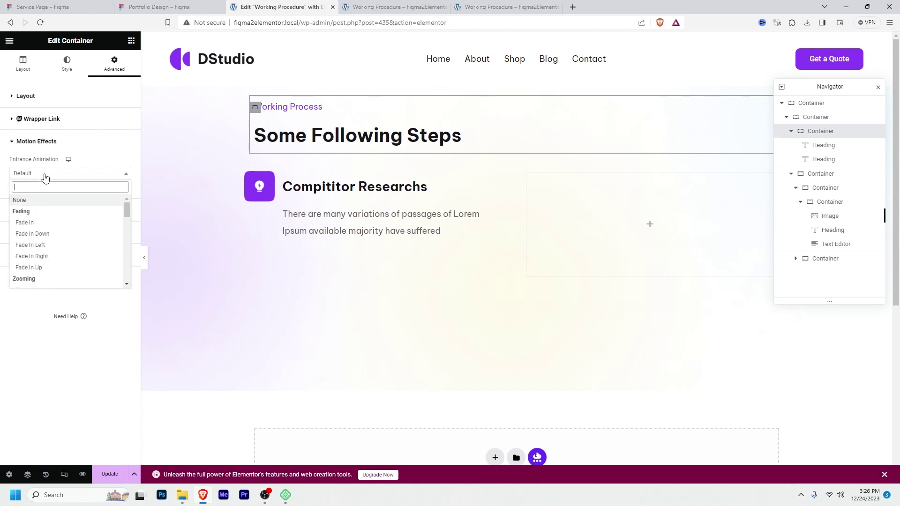
pyautogui.click(41, 234)
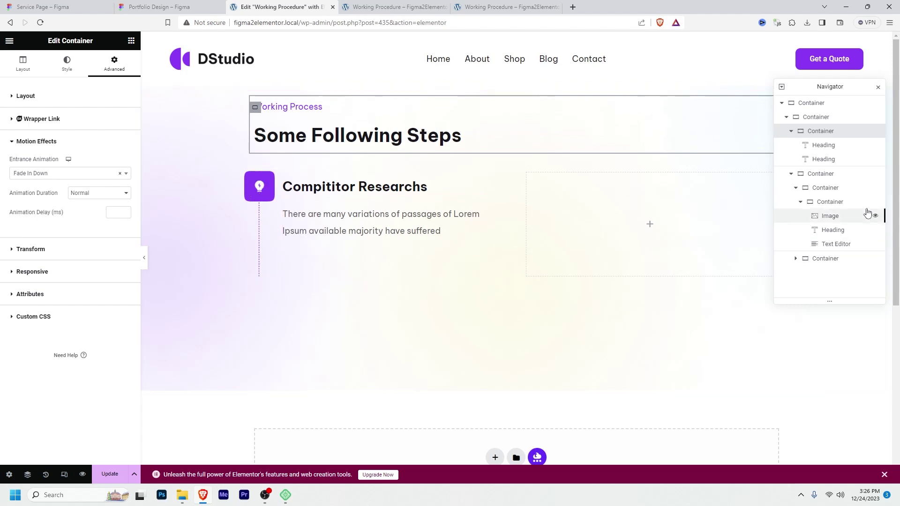
pyautogui.click(825, 202)
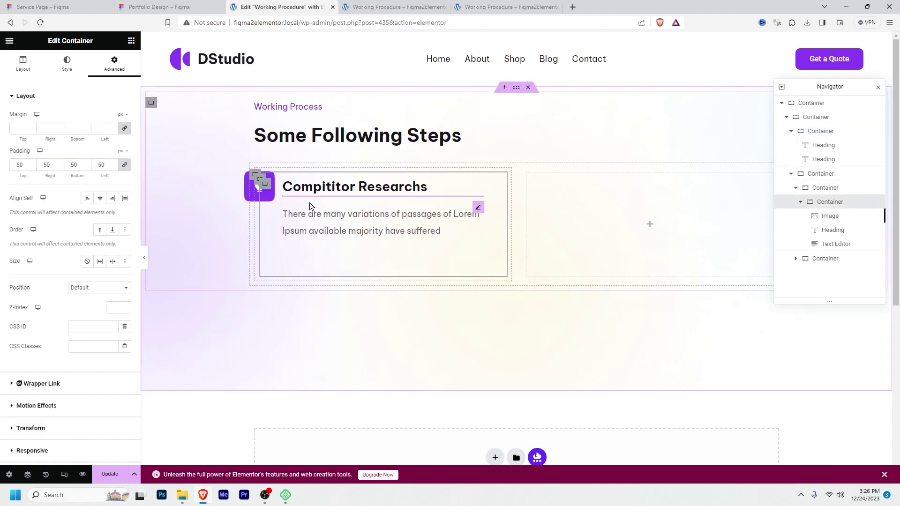
# - Duplicate the first step container and set the copy's icon image to Design-1.png
pyautogui.rightClick(832, 205)
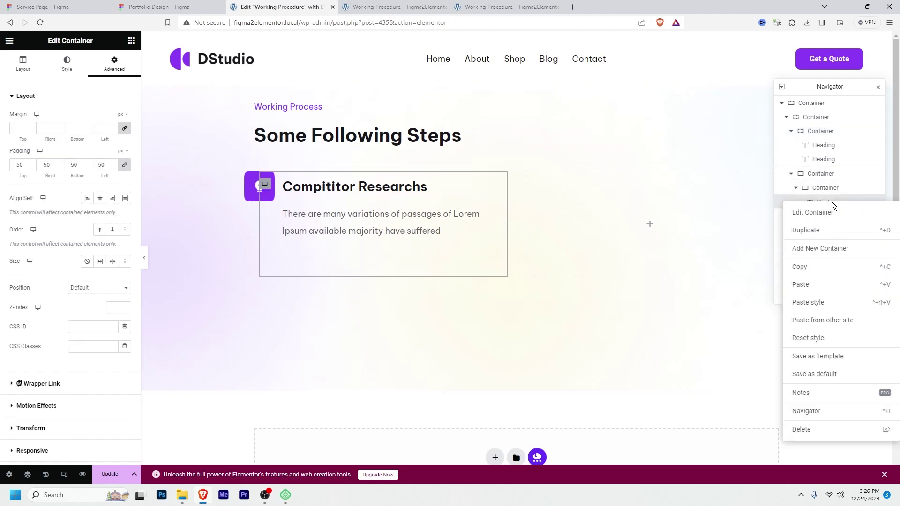
pyautogui.click(806, 231)
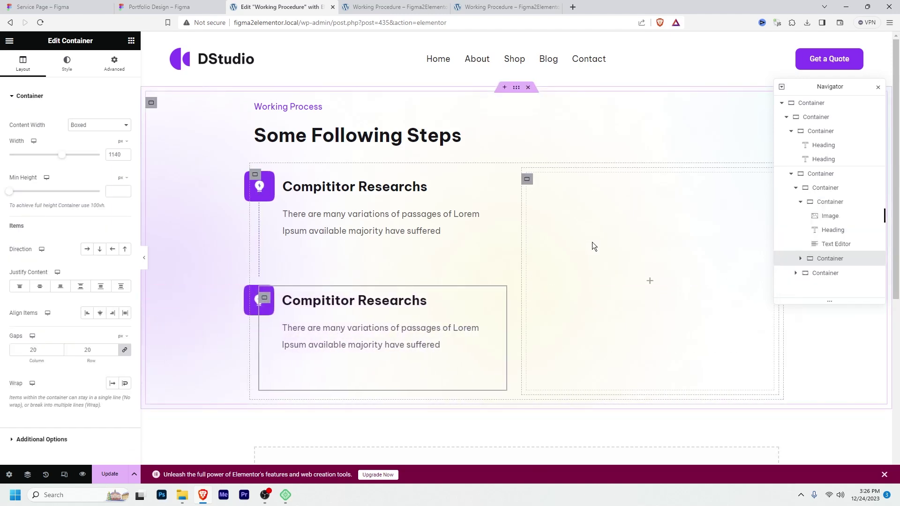
pyautogui.click(799, 258)
pyautogui.click(818, 272)
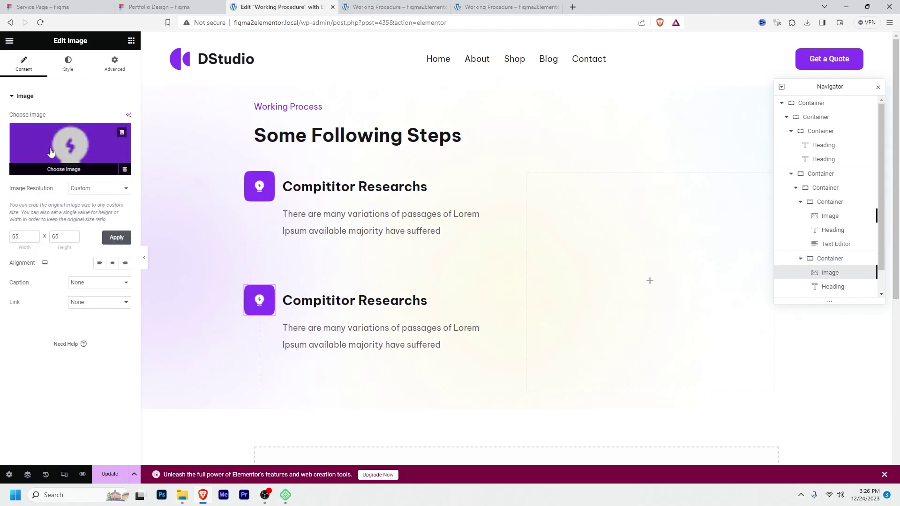
pyautogui.click(124, 169)
pyautogui.click(170, 182)
pyautogui.click(864, 457)
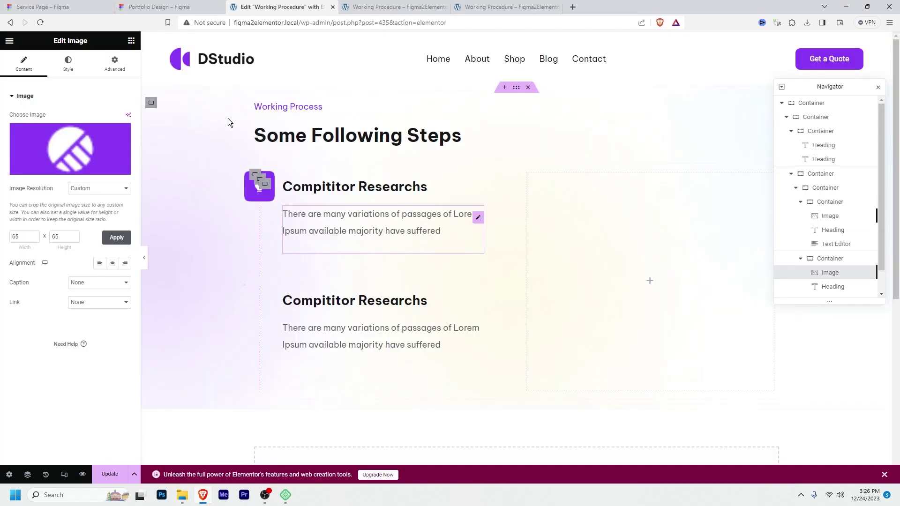
# - Change the duplicated step's heading to 'Wireframe Design' and save the page with Update
pyautogui.click(159, 6)
pyautogui.click(242, 4)
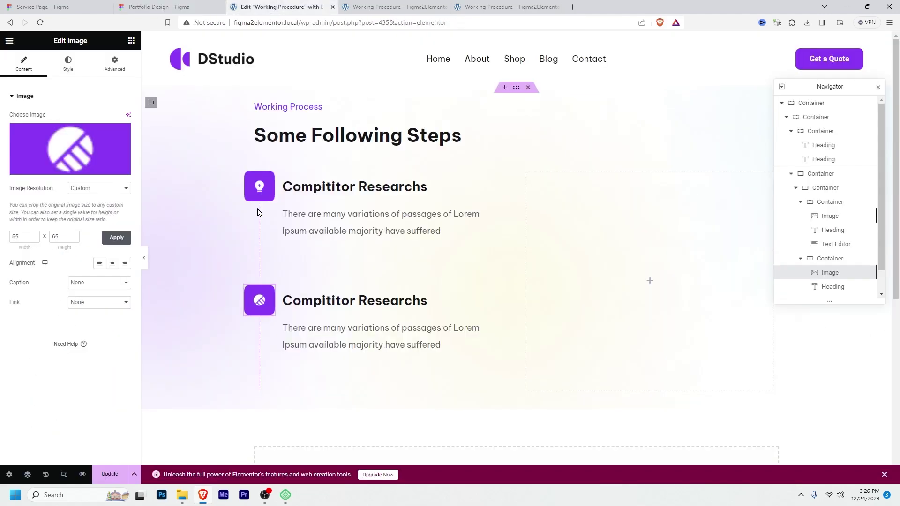
pyautogui.click(328, 300)
pyautogui.click(90, 136)
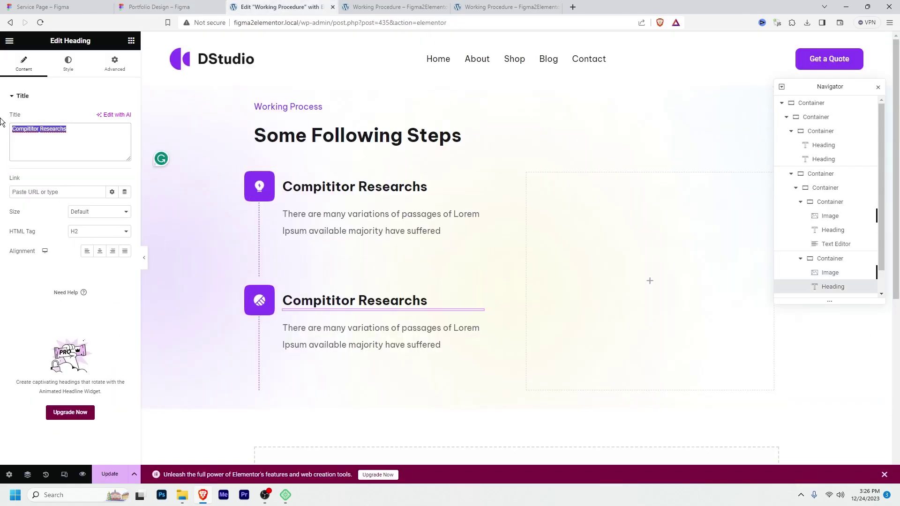
pyautogui.write('Wireframe Design')
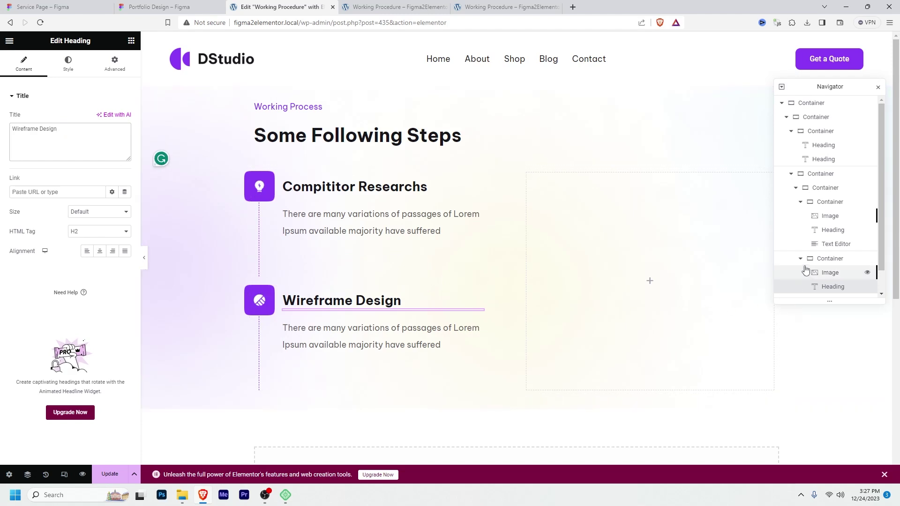
pyautogui.click(801, 258)
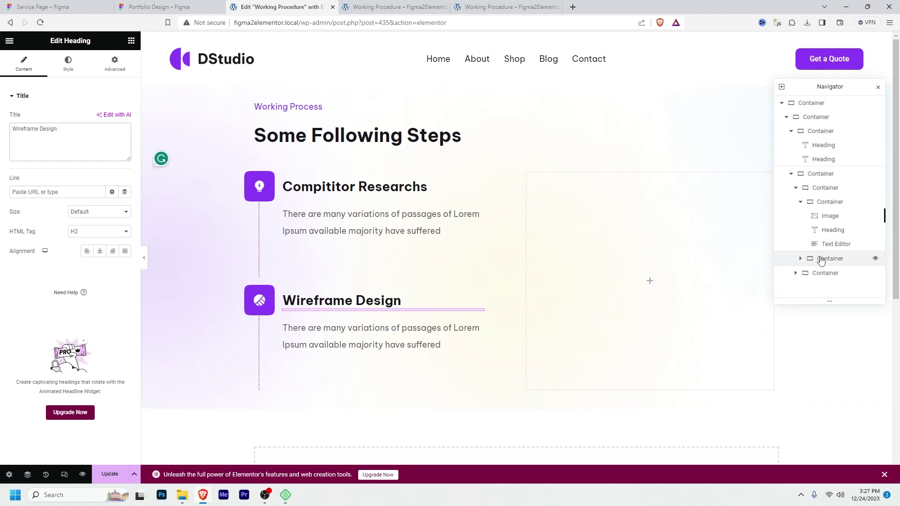
pyautogui.click(821, 261)
pyautogui.click(104, 468)
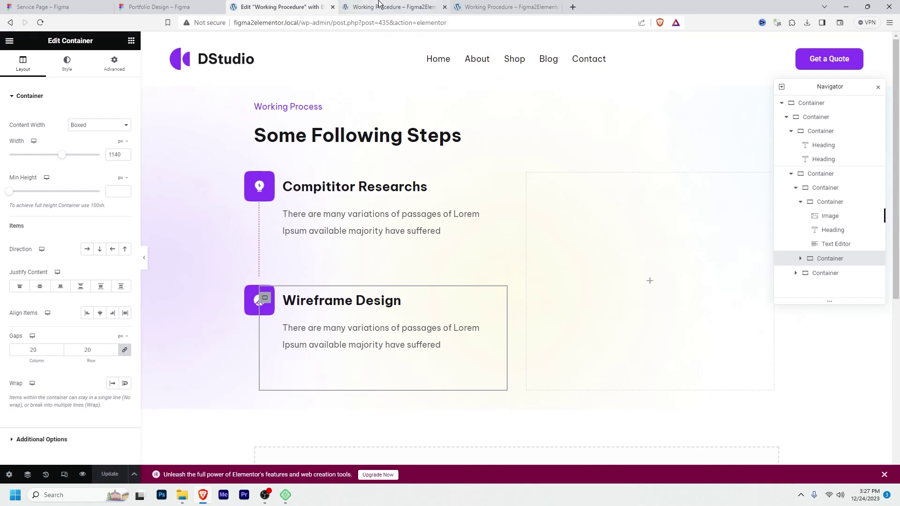
# - Give the Wireframe Design container a -30 top margin and check the spacing in the live preview
pyautogui.click(377, 6)
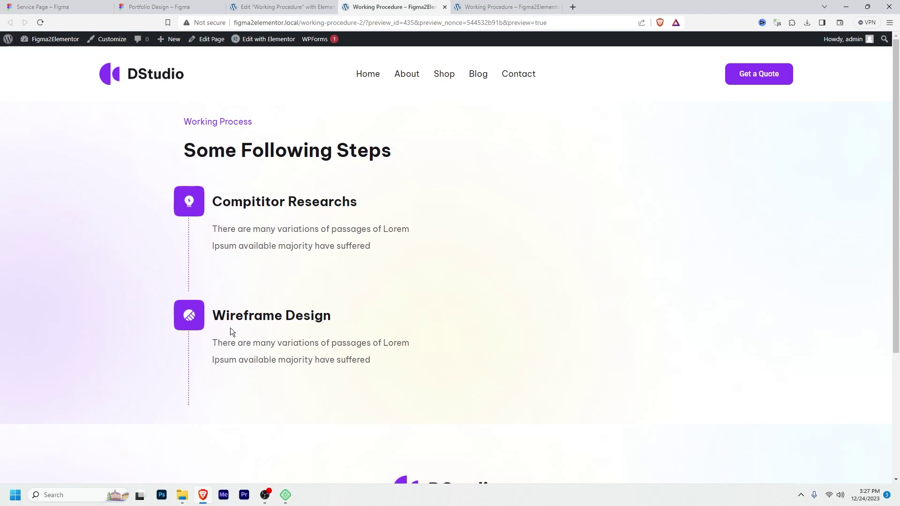
pyautogui.click(281, 6)
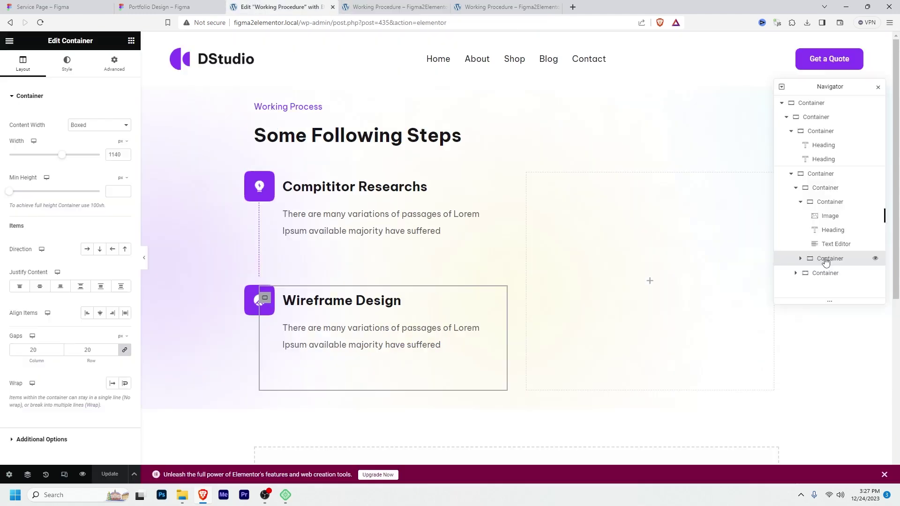
pyautogui.click(114, 64)
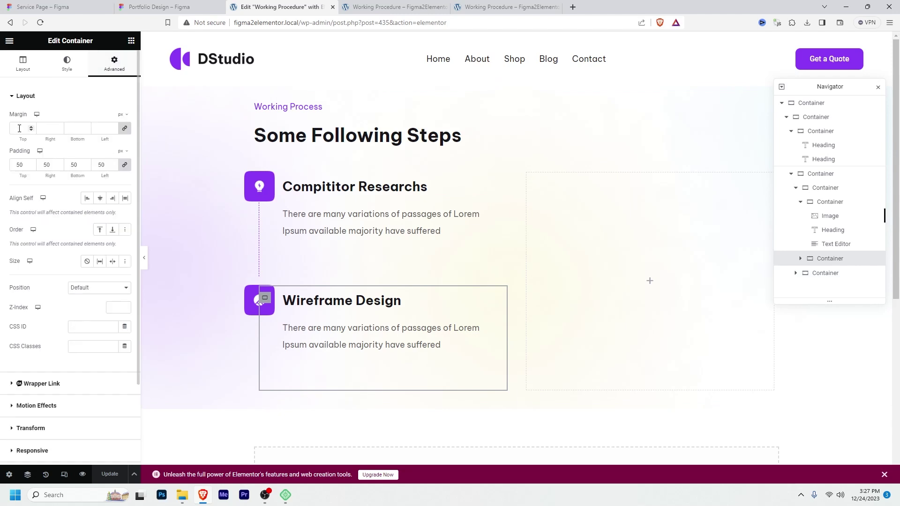
pyautogui.click(124, 130)
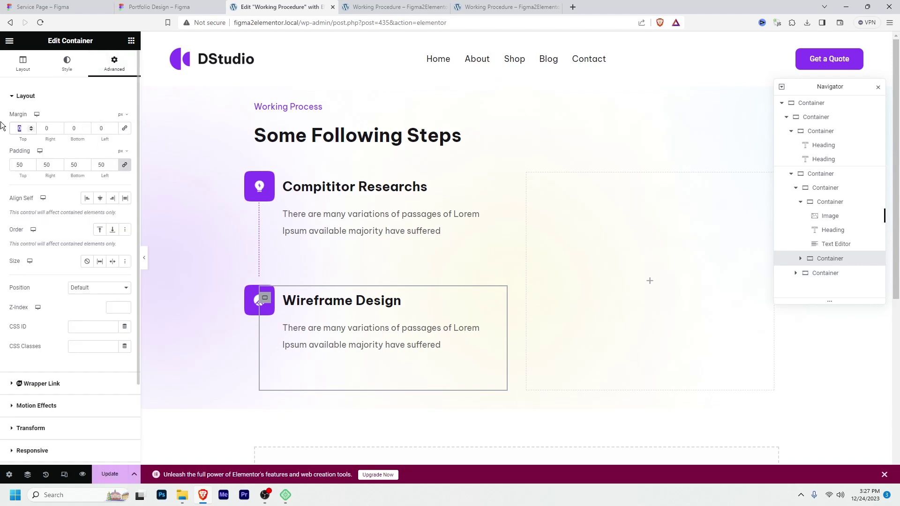
pyautogui.write('-30')
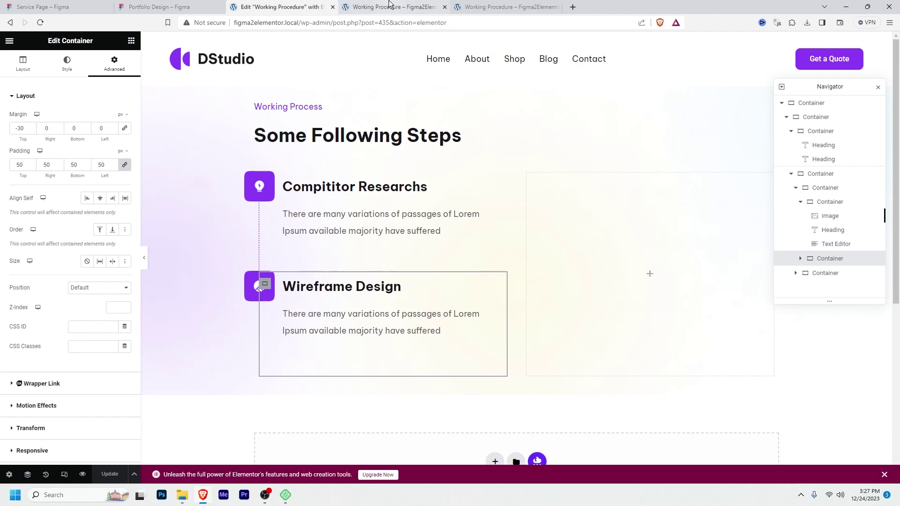
pyautogui.click(375, 6)
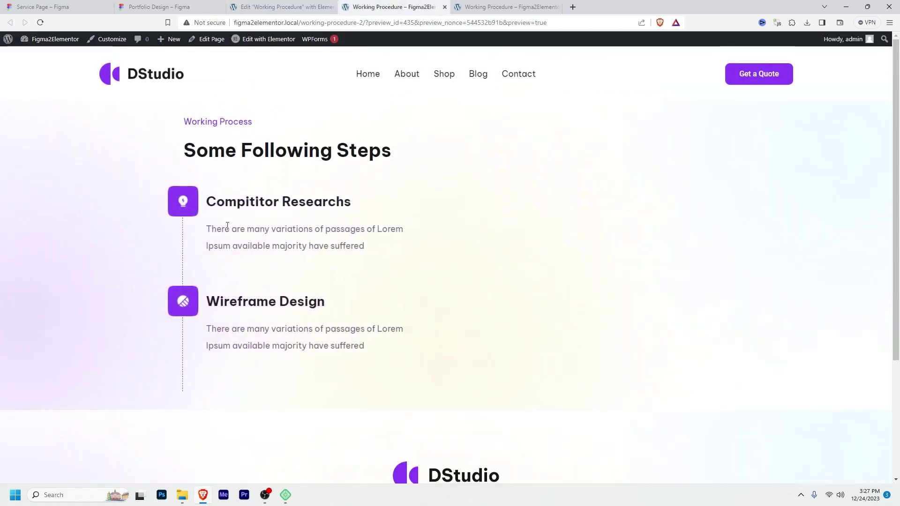
pyautogui.click(282, 6)
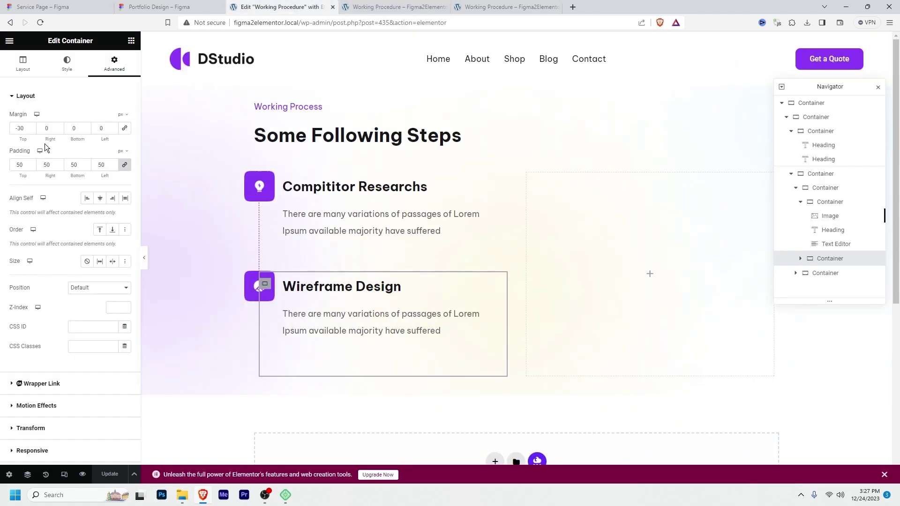
# - Duplicate the Wireframe Design step and swap the copy's icon image to Launch.png
pyautogui.rightClick(827, 258)
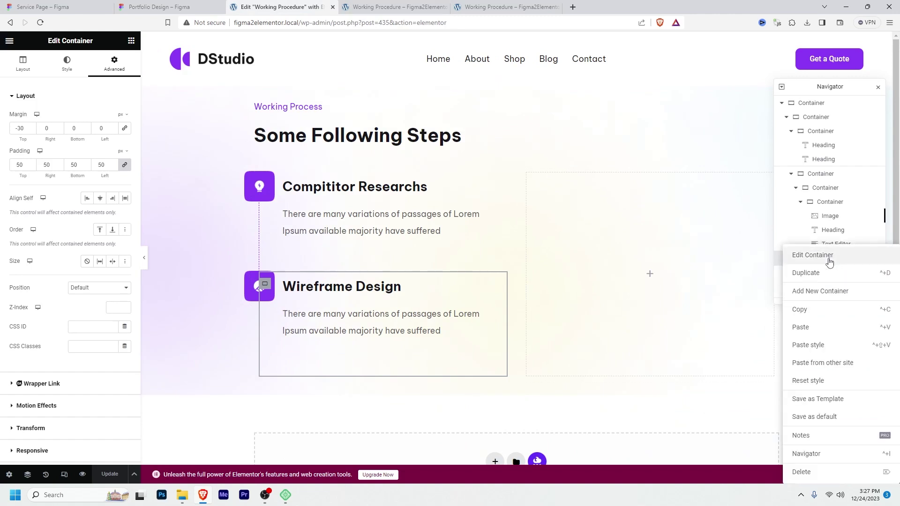
pyautogui.click(818, 278)
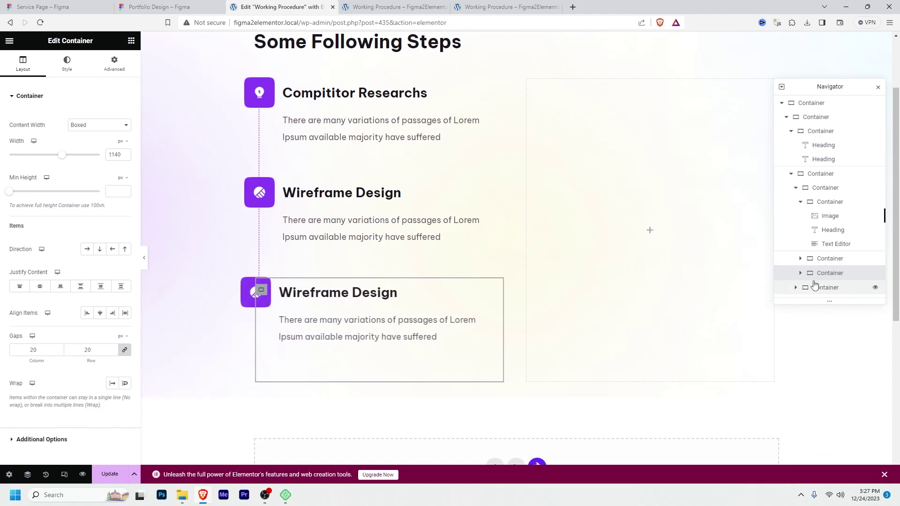
pyautogui.click(800, 273)
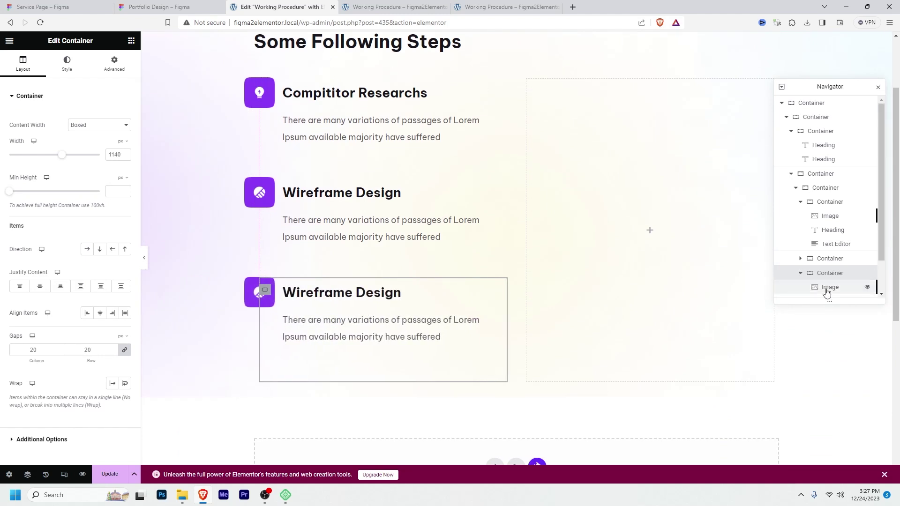
pyautogui.click(829, 287)
pyautogui.click(124, 155)
pyautogui.click(216, 155)
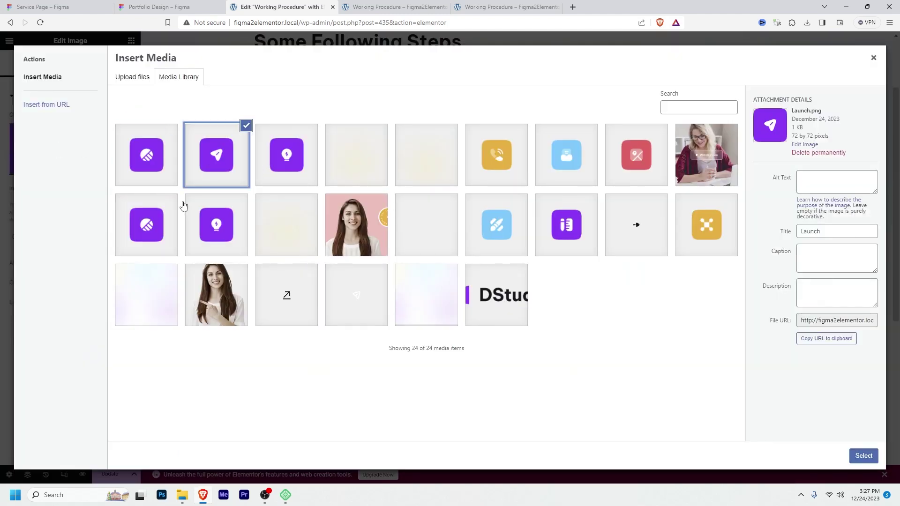
pyautogui.click(863, 462)
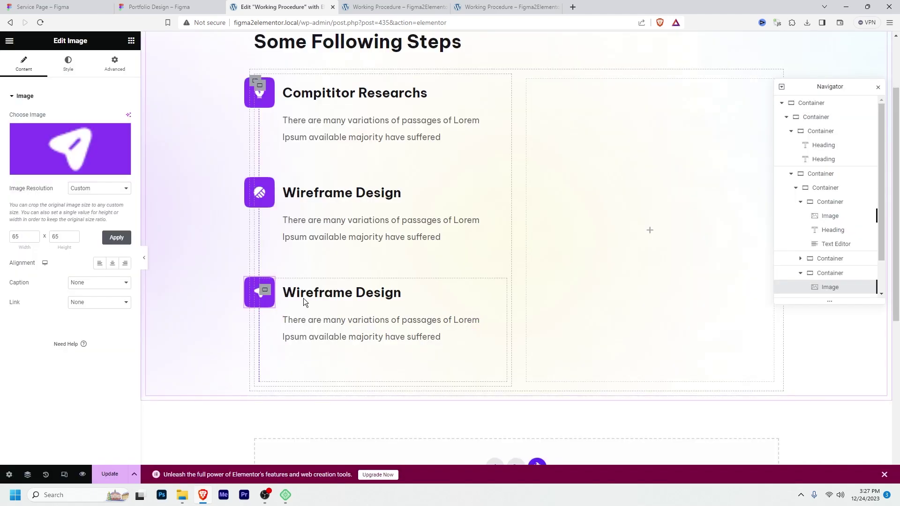
# - Retitle the third step's heading to 'Launch Product', copied from the Figma design
pyautogui.click(360, 290)
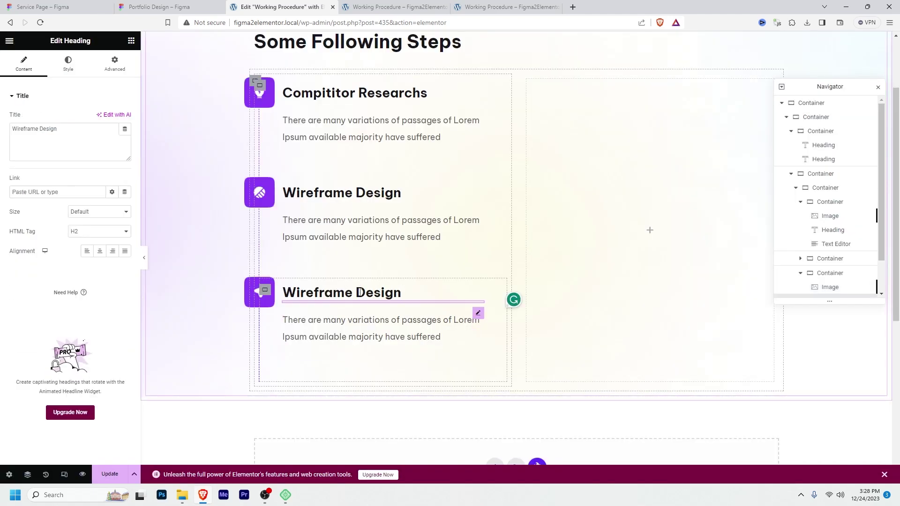
pyautogui.click(188, 7)
pyautogui.click(331, 336)
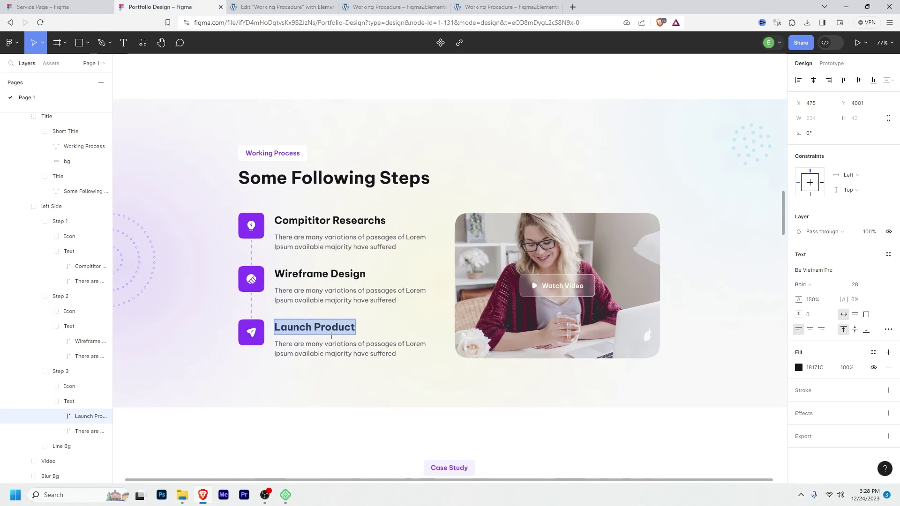
pyautogui.click(282, 7)
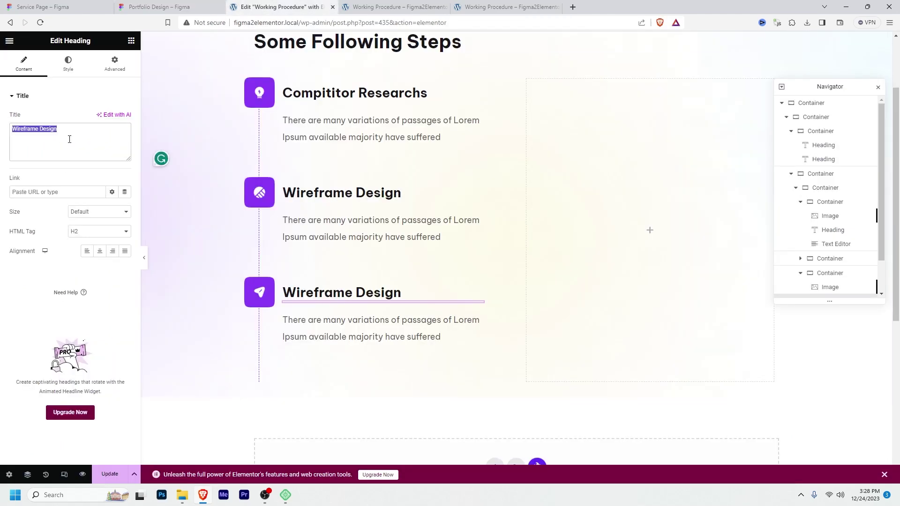
pyautogui.write('Launch Product')
pyautogui.click(177, 7)
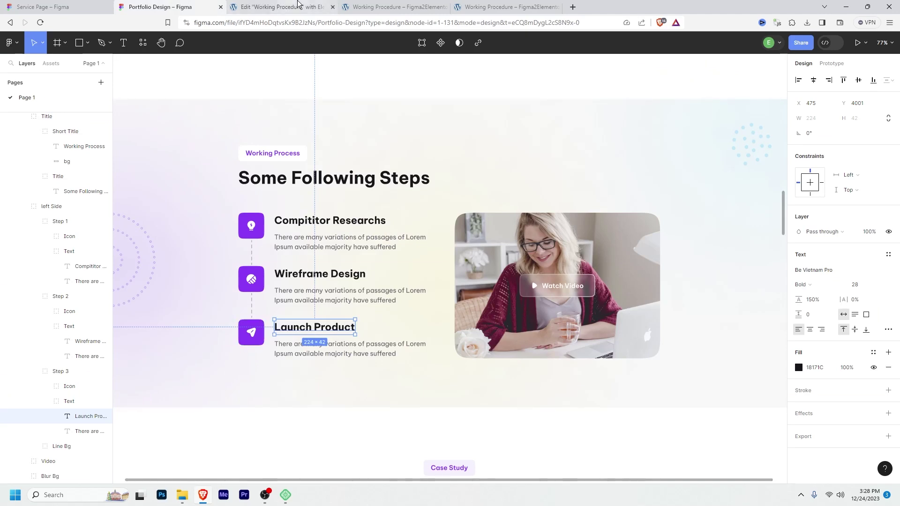
pyautogui.click(281, 7)
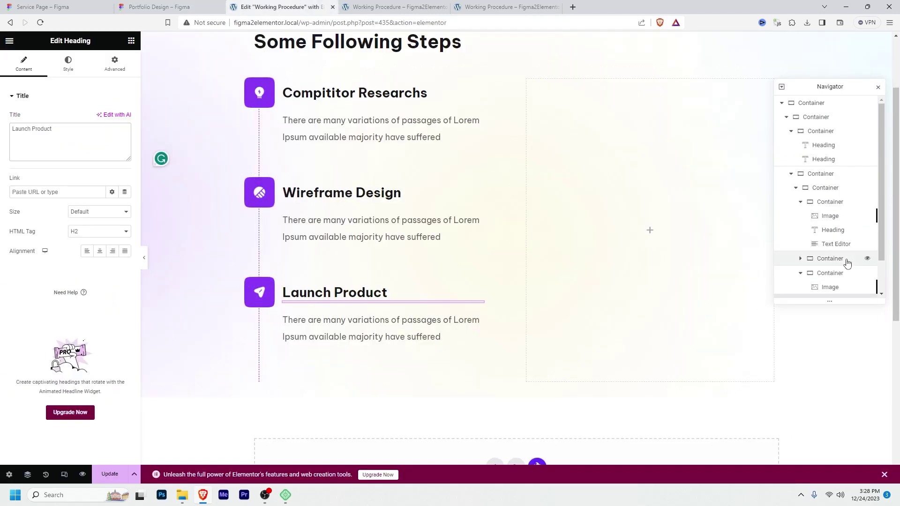
# - Set the third step container's border type to Default, save, and view the page preview
pyautogui.click(828, 273)
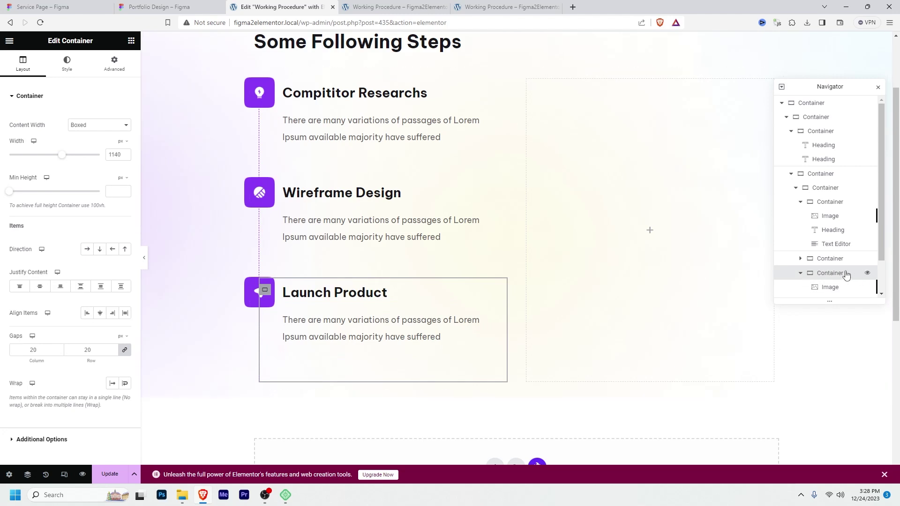
pyautogui.click(64, 66)
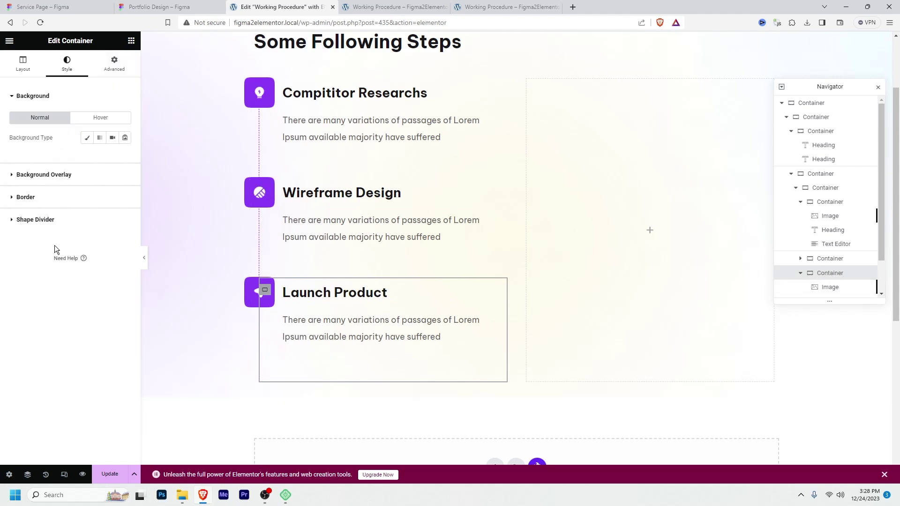
pyautogui.click(32, 200)
pyautogui.click(104, 183)
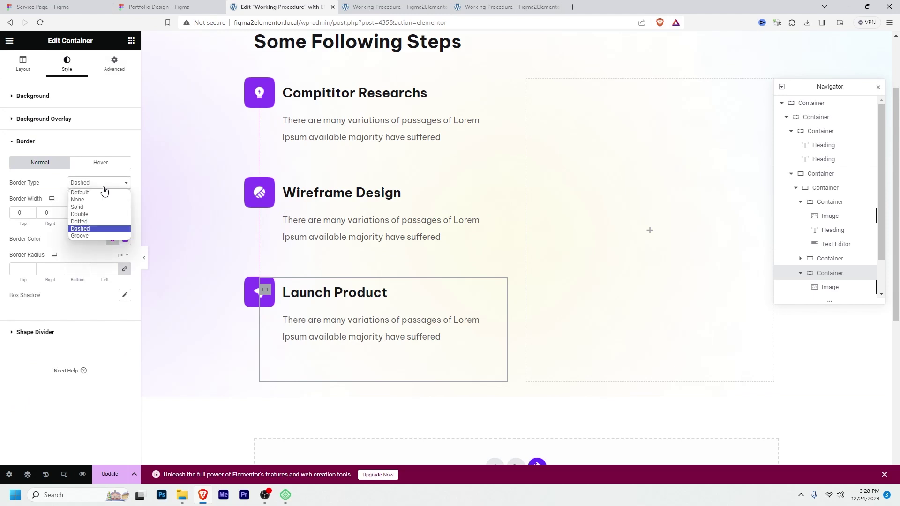
pyautogui.click(97, 192)
pyautogui.click(124, 472)
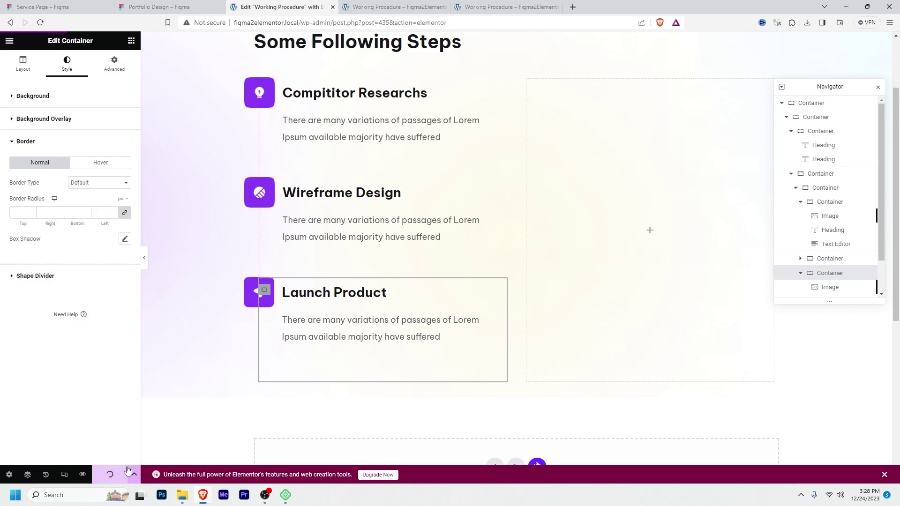
pyautogui.click(83, 474)
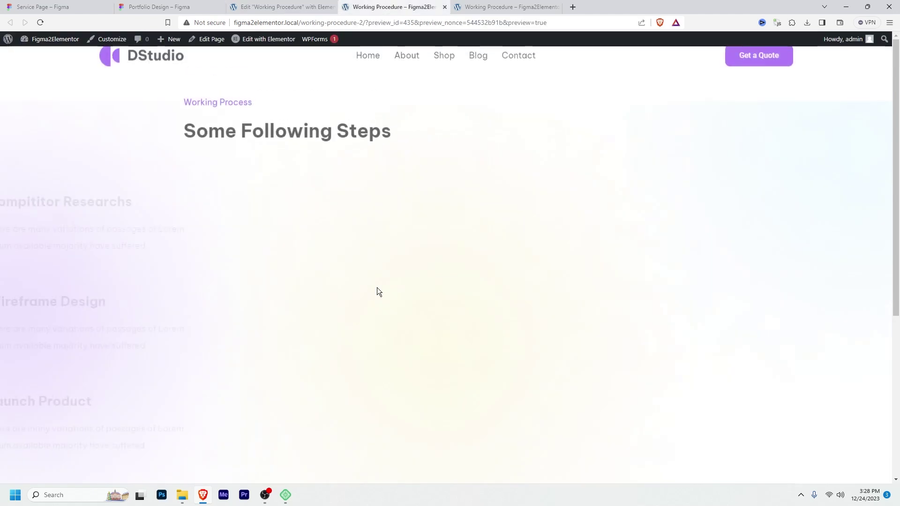
# - Test the three-step section at narrower window widths, then maximize the browser and return to Figma
pyautogui.scroll(-1, 442, 253)
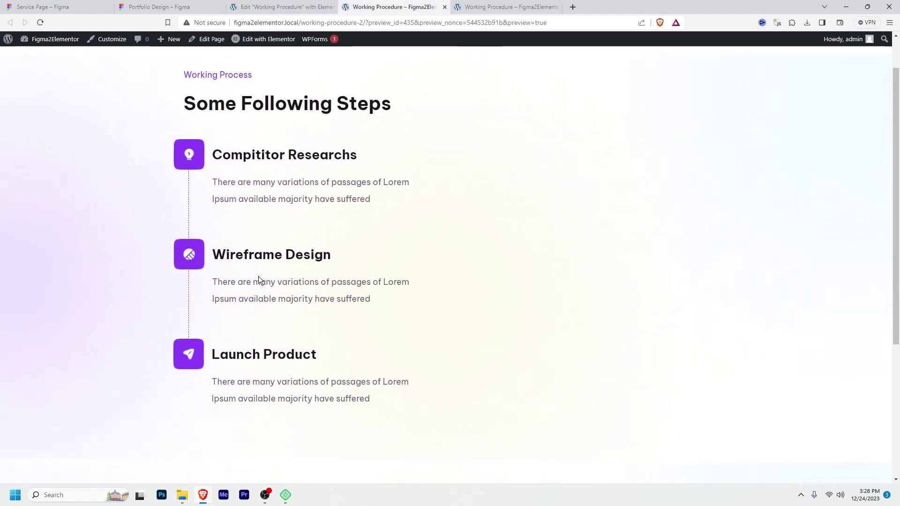
pyautogui.click(867, 7)
pyautogui.scroll(-1, 255, 274)
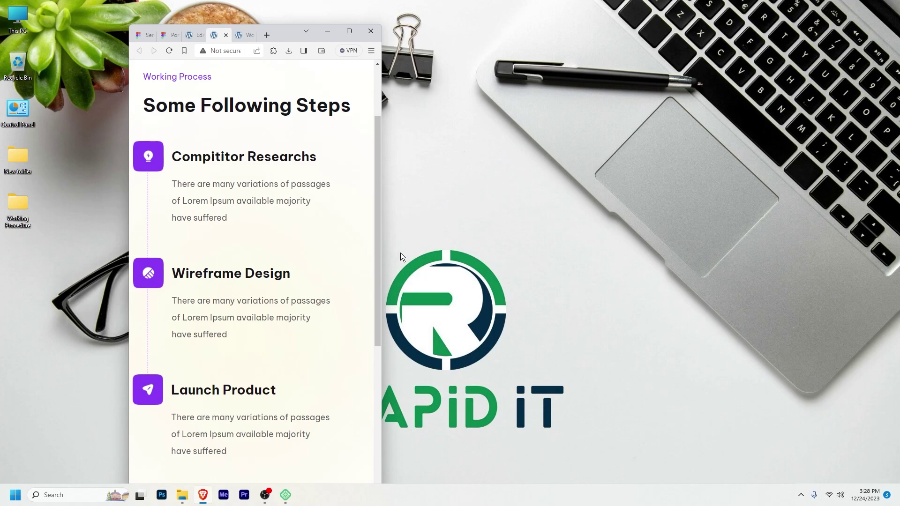
pyautogui.moveTo(382, 255); pyautogui.dragTo(465, 256)
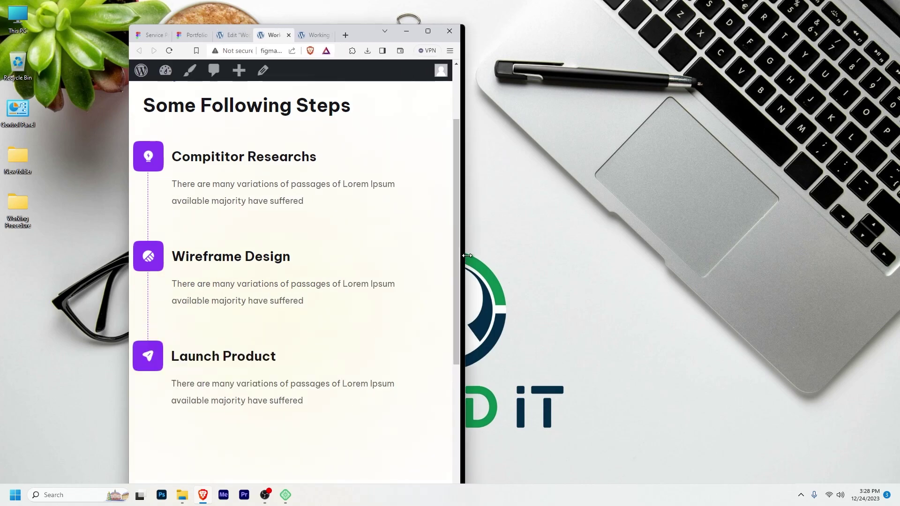
pyautogui.press('super+Up')
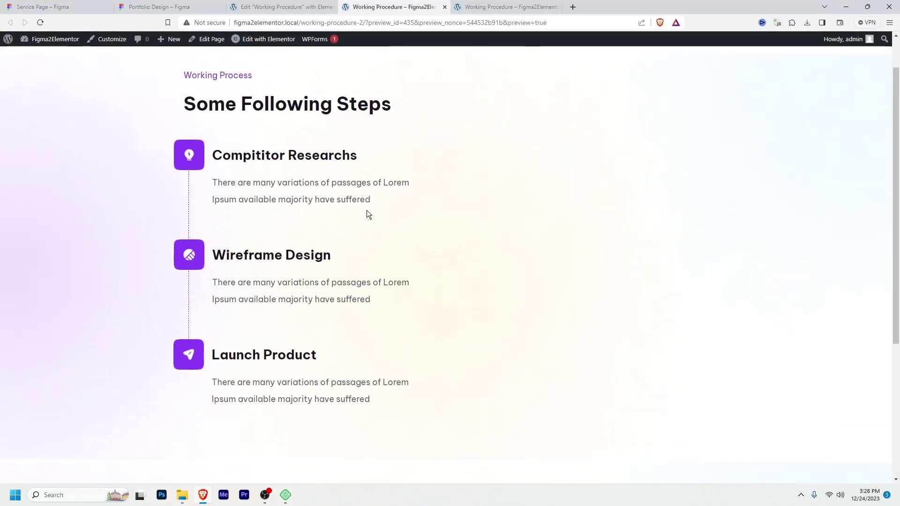
pyautogui.click(182, 6)
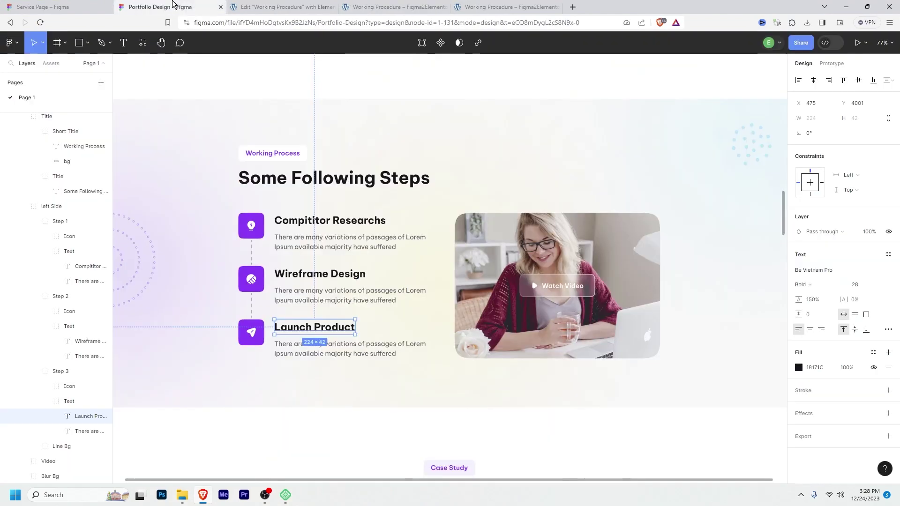